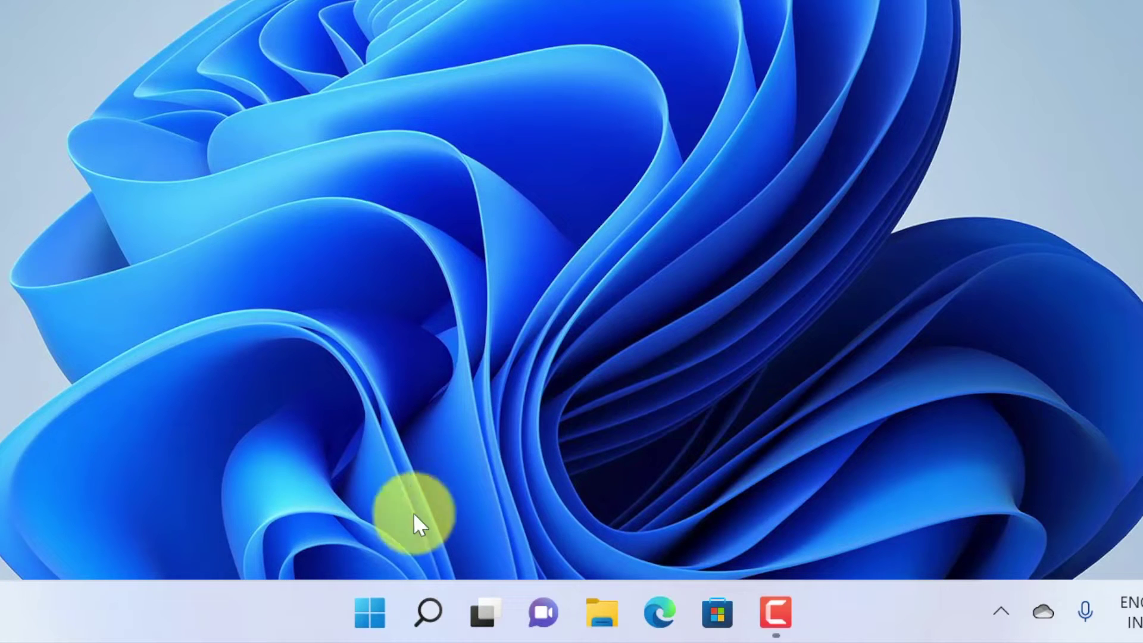
Search 'control Panel' from the Start menu and open Control Panel from the results.
{"action": "left_click", "coordinate": [375, 613]}
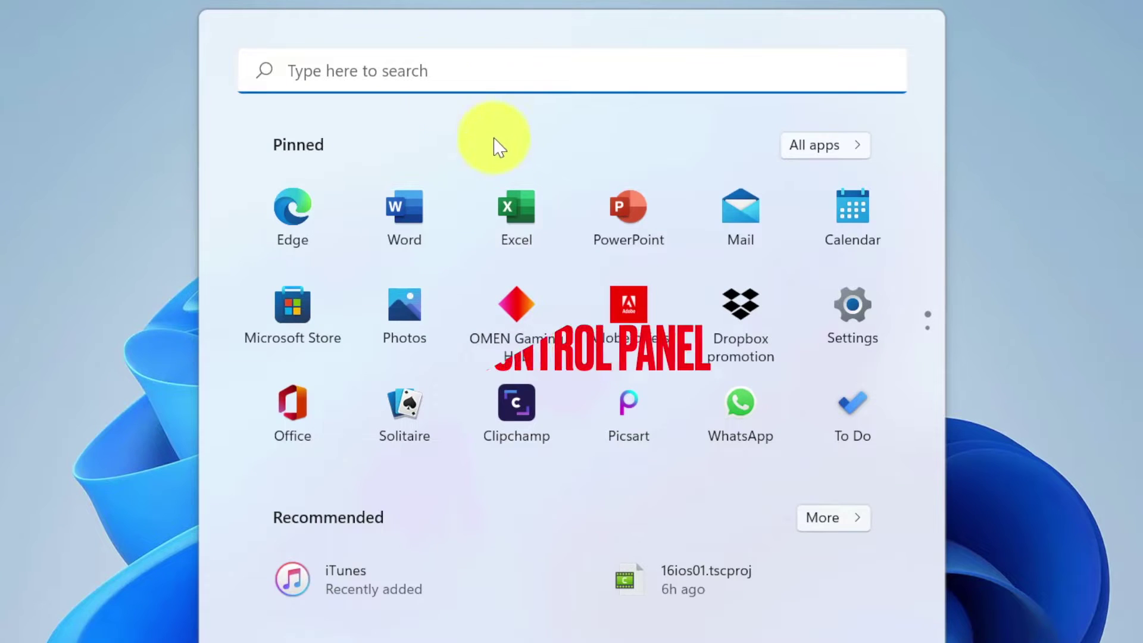
{"action": "left_click", "coordinate": [403, 69]}
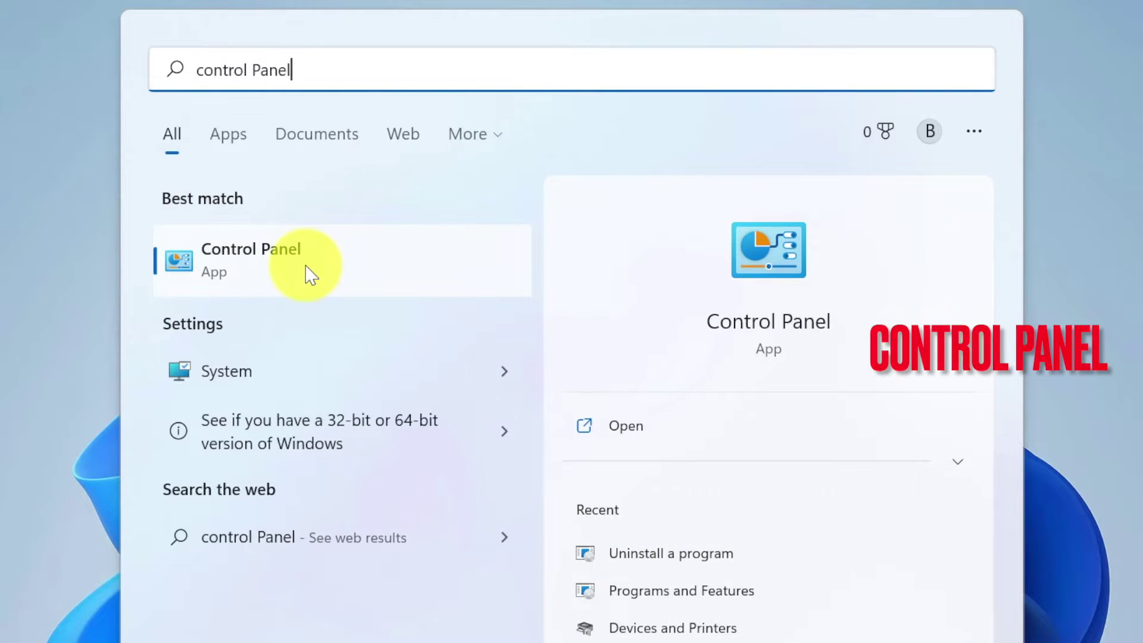
{"action": "left_click", "coordinate": [307, 264]}
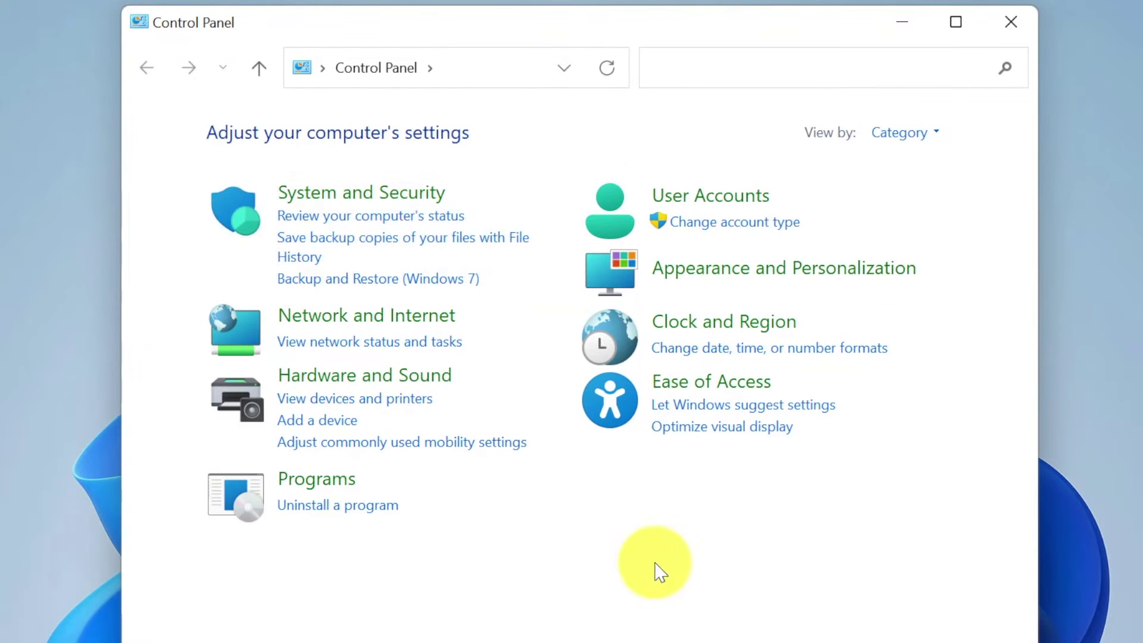
Change Control Panel's View by setting to Small icons.
{"action": "left_click", "coordinate": [932, 136]}
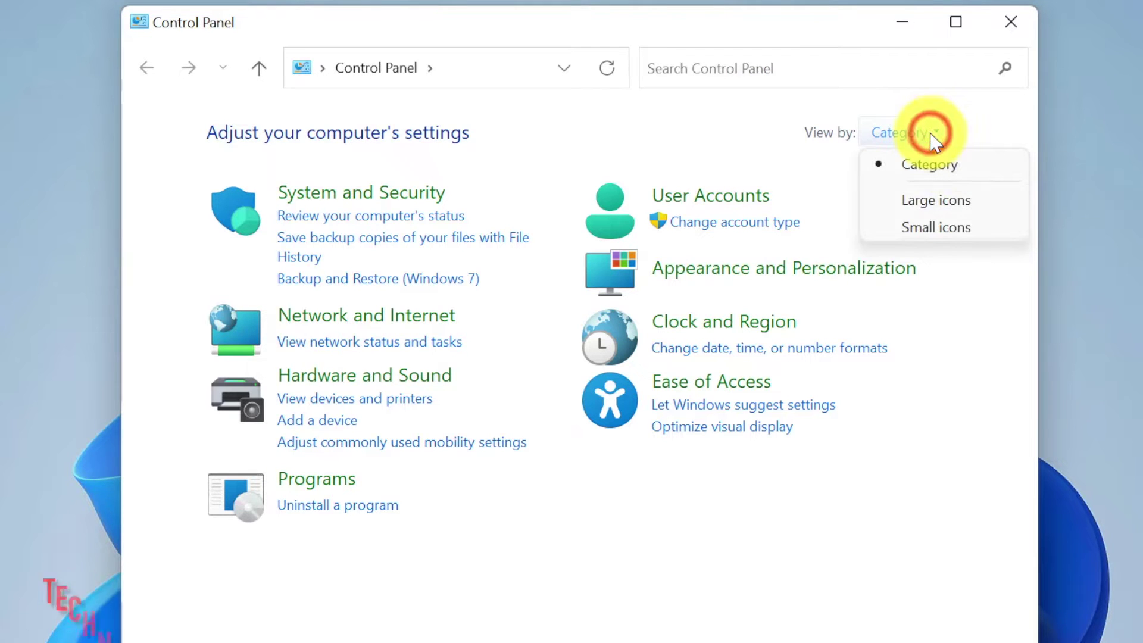
{"action": "left_click", "coordinate": [960, 229]}
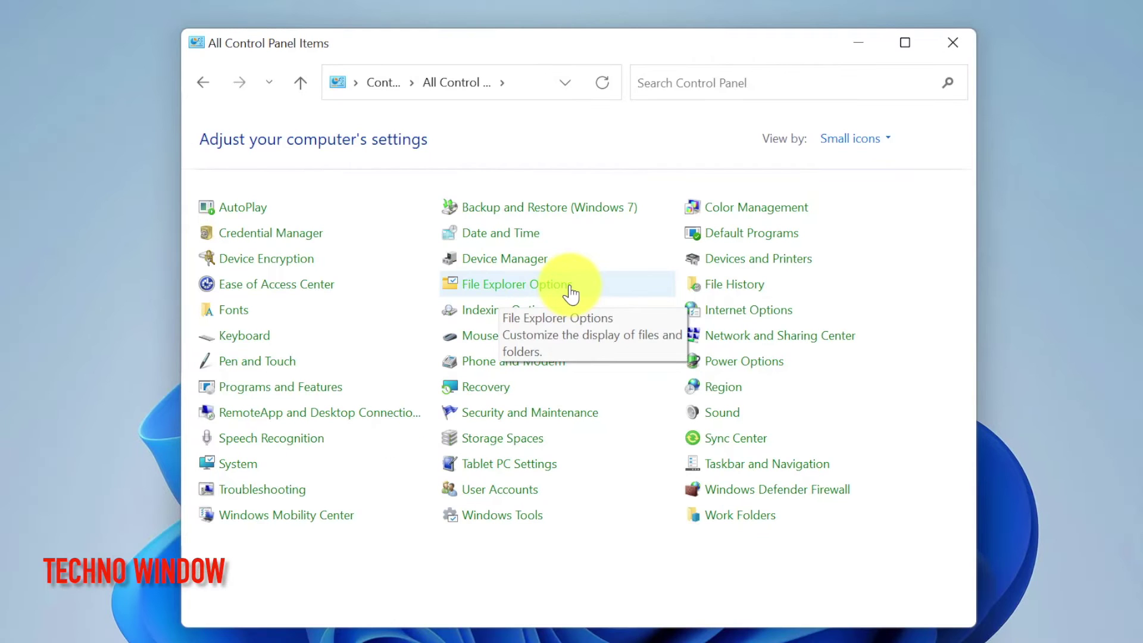
In File Explorer Options' View settings, enable 'Show hidden files, folders, and drives' and apply it.
{"action": "left_click", "coordinate": [569, 307]}
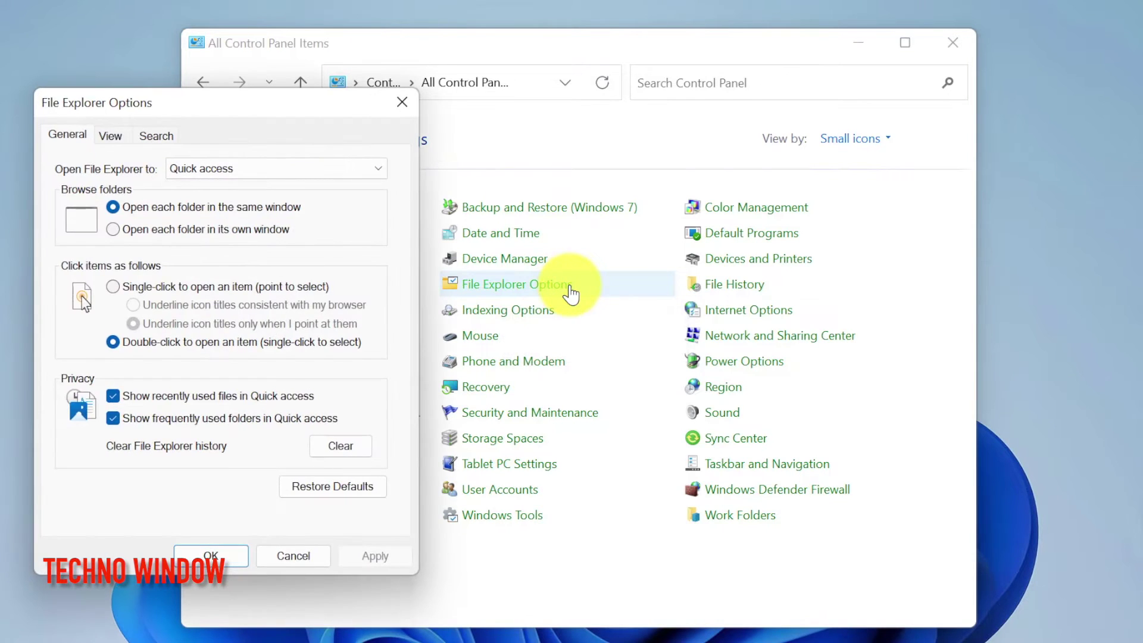
{"action": "left_click_drag", "start_coordinate": [309, 107], "coordinate": [652, 79]}
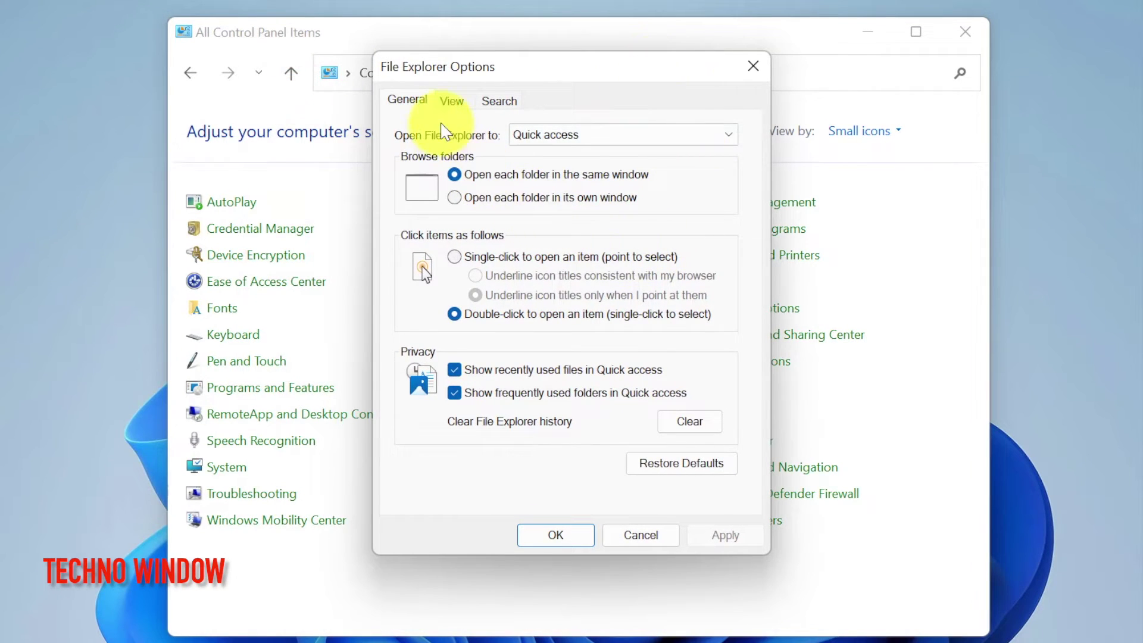
{"action": "left_click", "coordinate": [452, 103]}
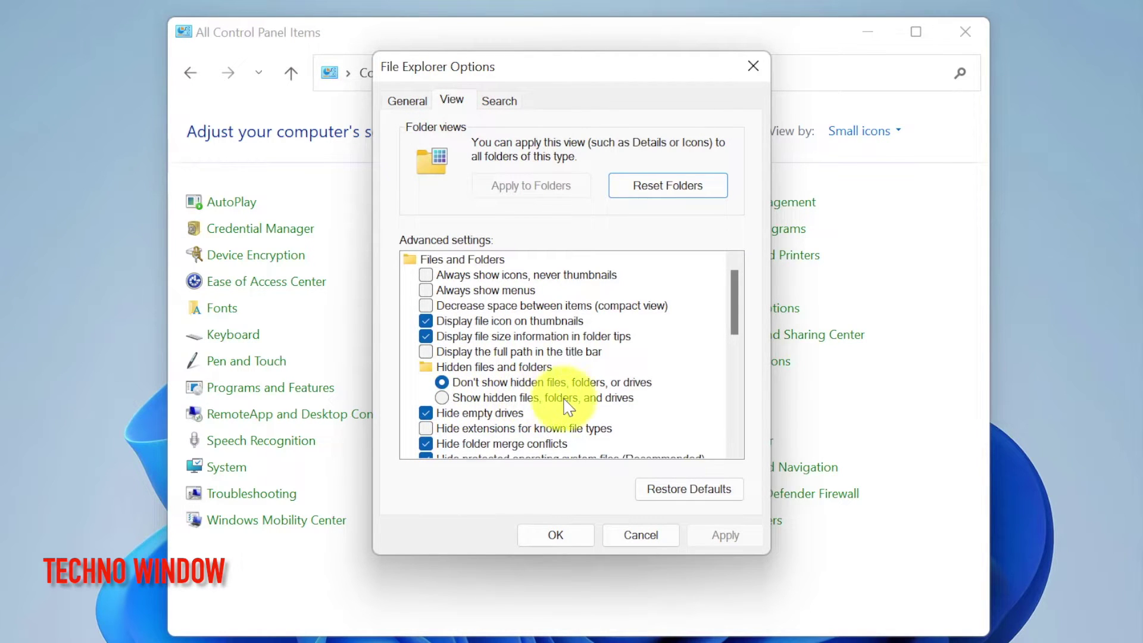
{"action": "left_click", "coordinate": [444, 398]}
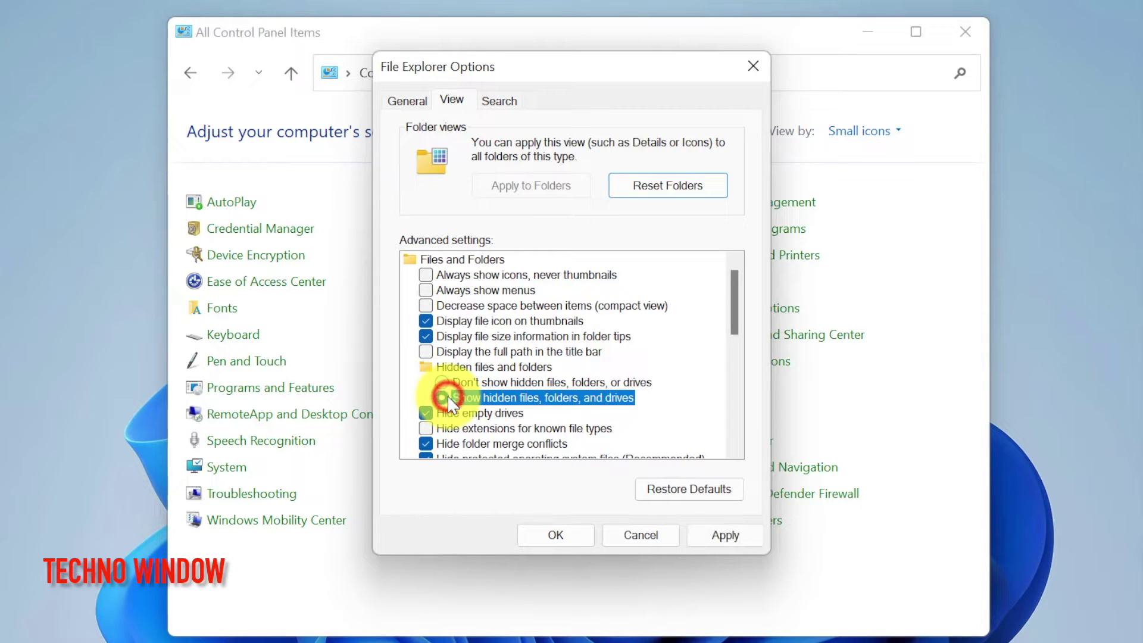
{"action": "left_click", "coordinate": [729, 536]}
{"action": "left_click", "coordinate": [560, 537]}
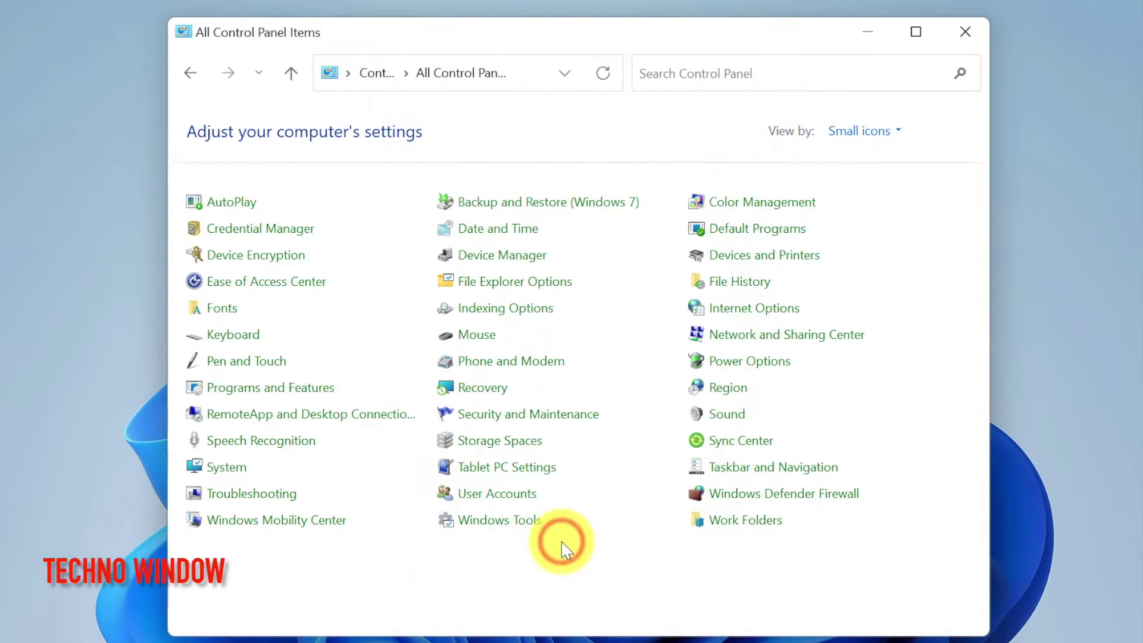
Close Control Panel and launch the Run app by searching 'RUN' from Start.
{"action": "left_click", "coordinate": [965, 35]}
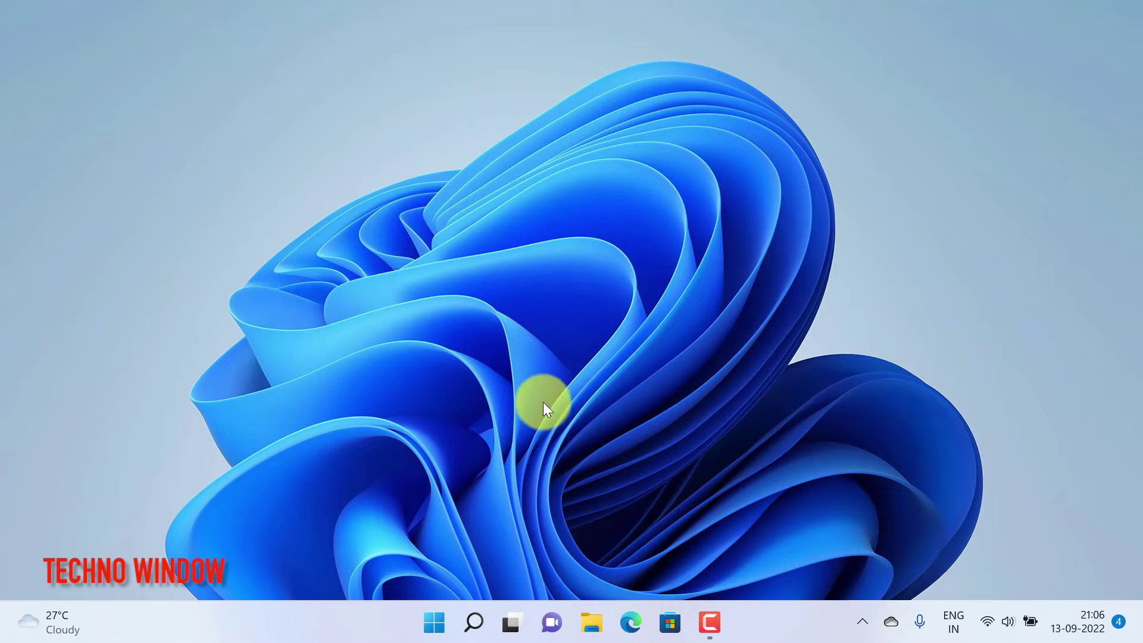
{"action": "left_click", "coordinate": [424, 622]}
{"action": "left_click", "coordinate": [540, 87]}
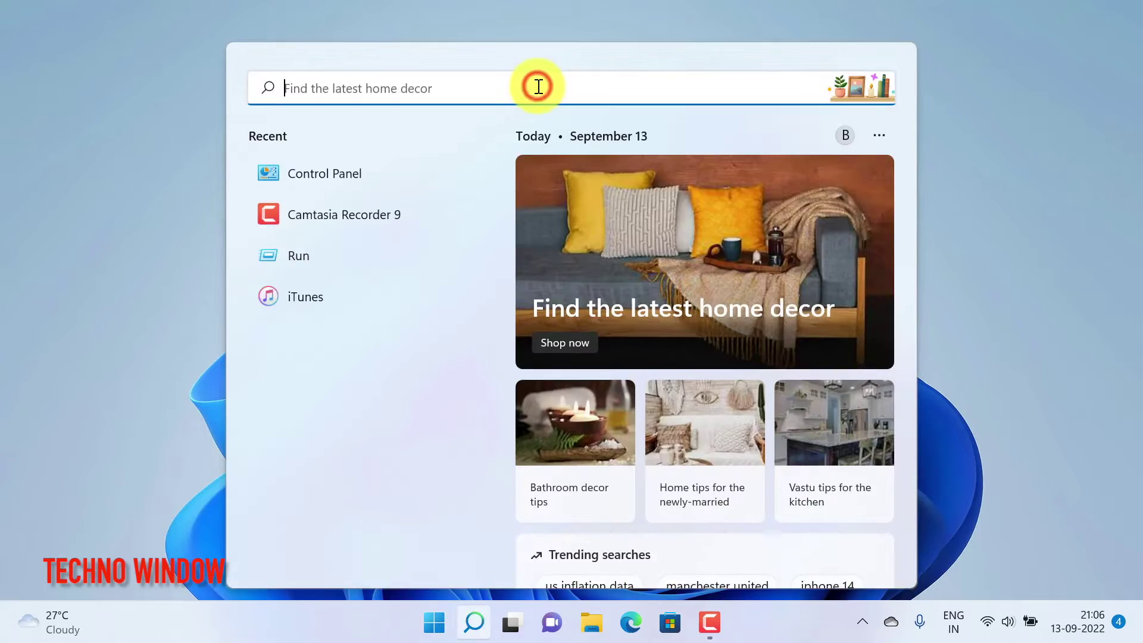
{"action": "type", "text": "RUN"}
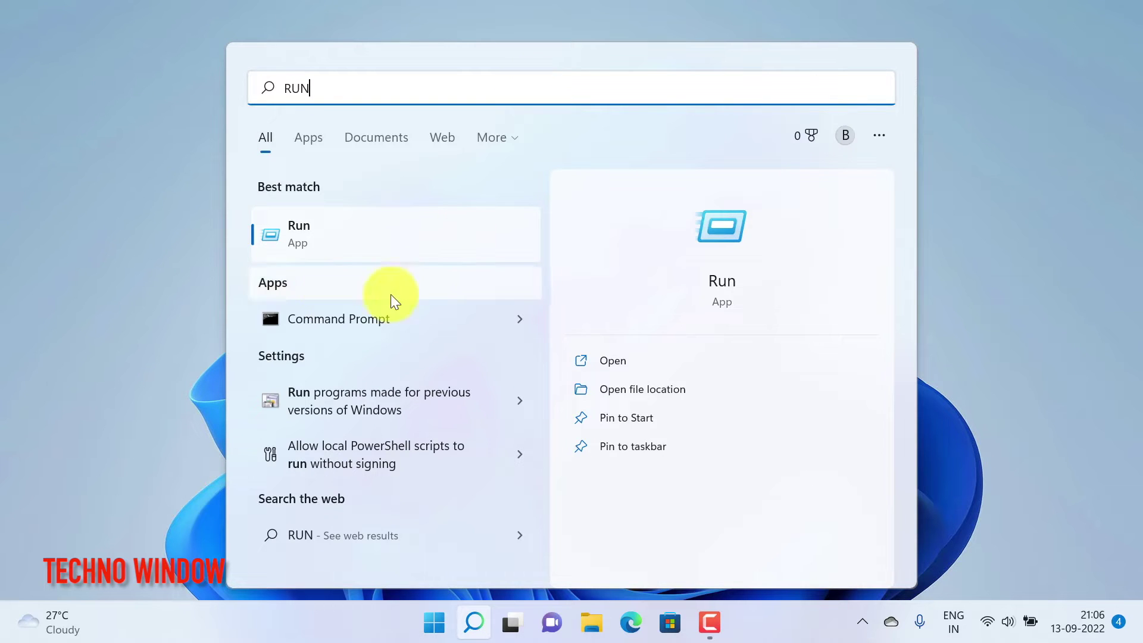
{"action": "left_click", "coordinate": [326, 233]}
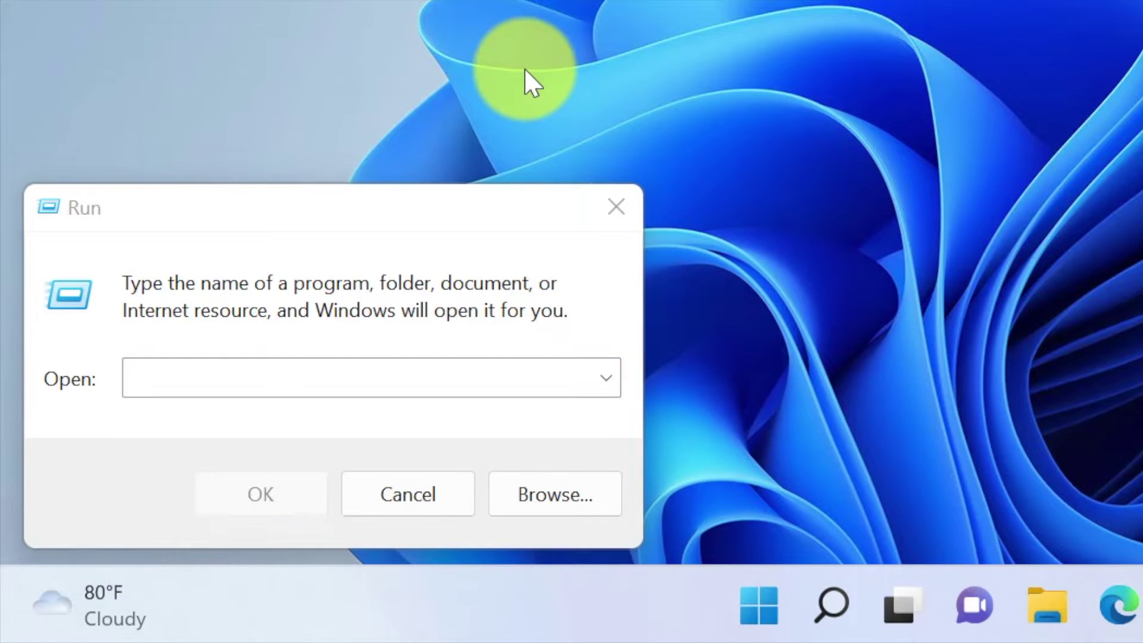
Run %userprofile% to open the user's profile folder in File Explorer.
{"action": "left_click", "coordinate": [197, 378]}
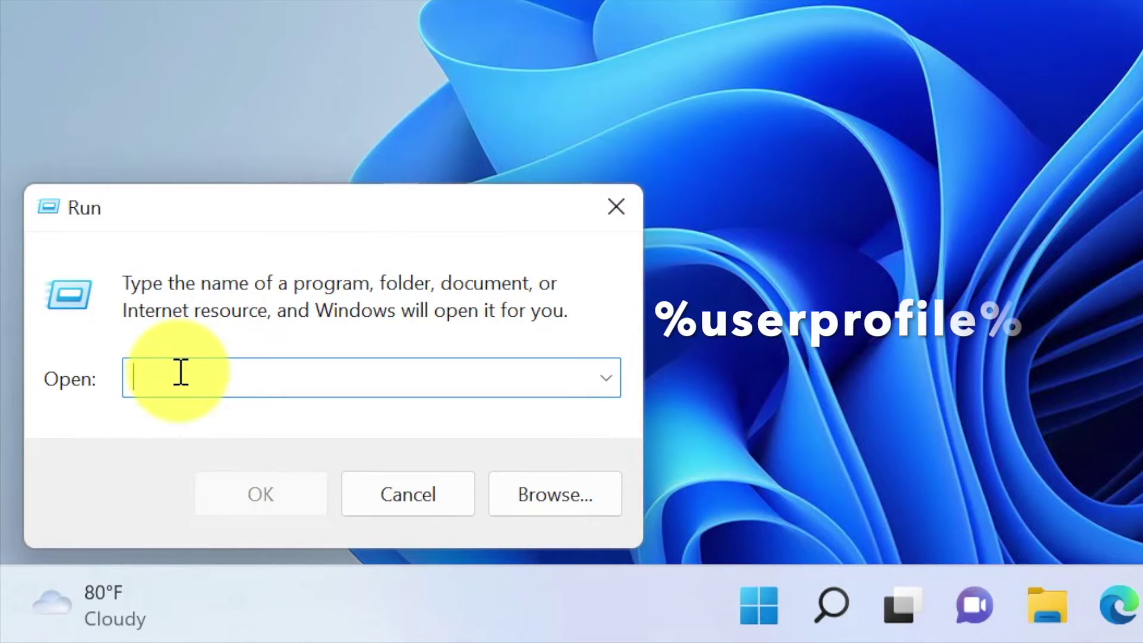
{"action": "type", "text": "%use"}
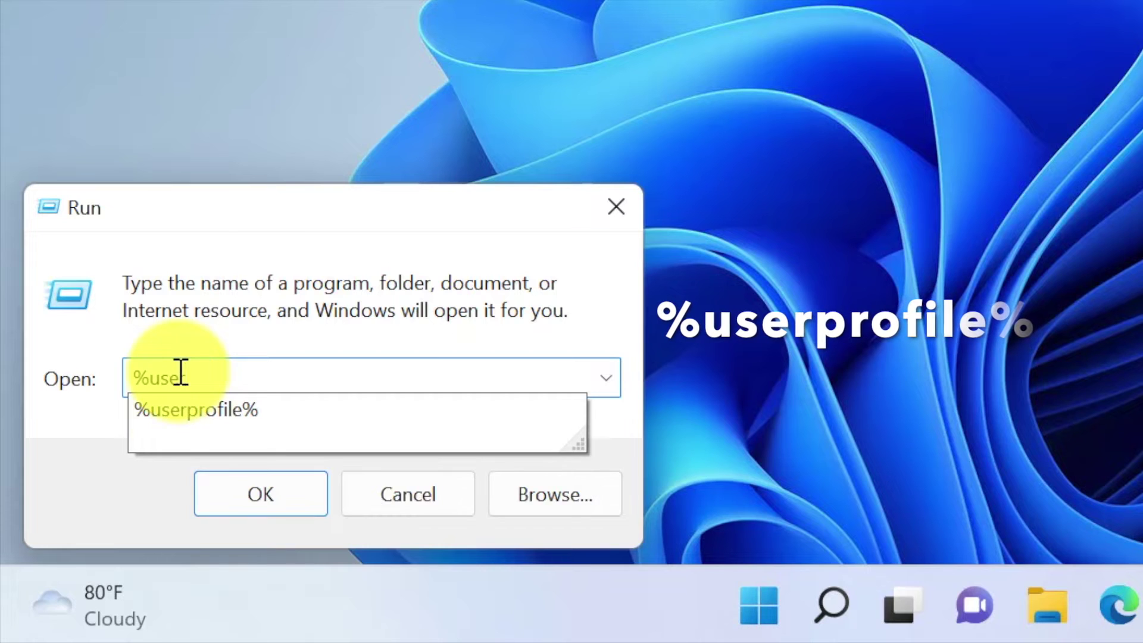
{"action": "type", "text": "rprofile%"}
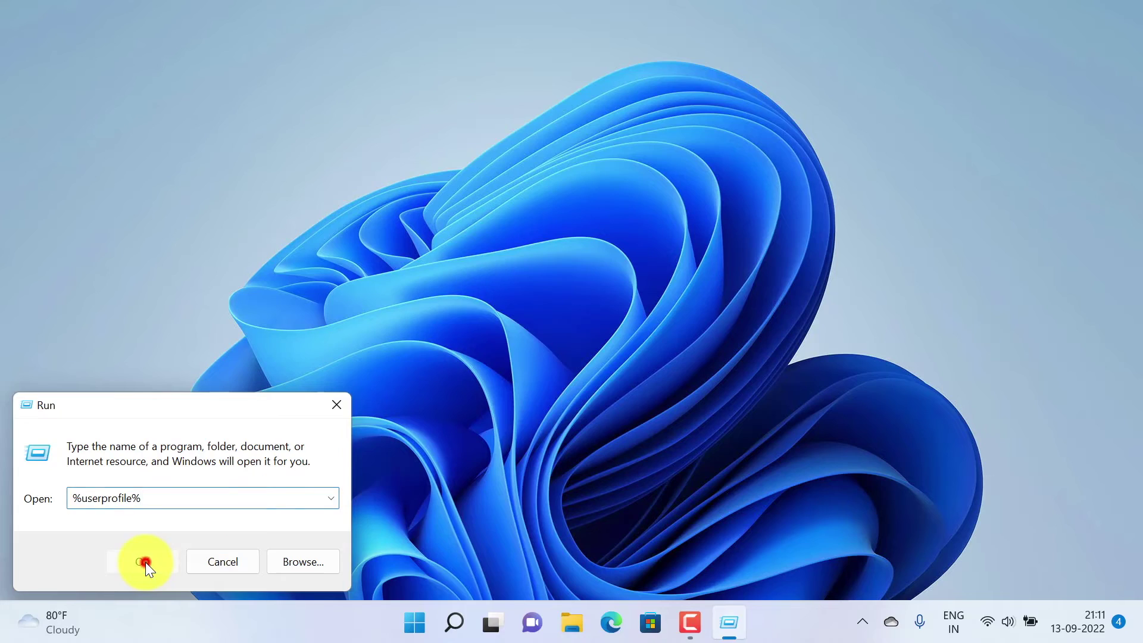
{"action": "left_click", "coordinate": [267, 499]}
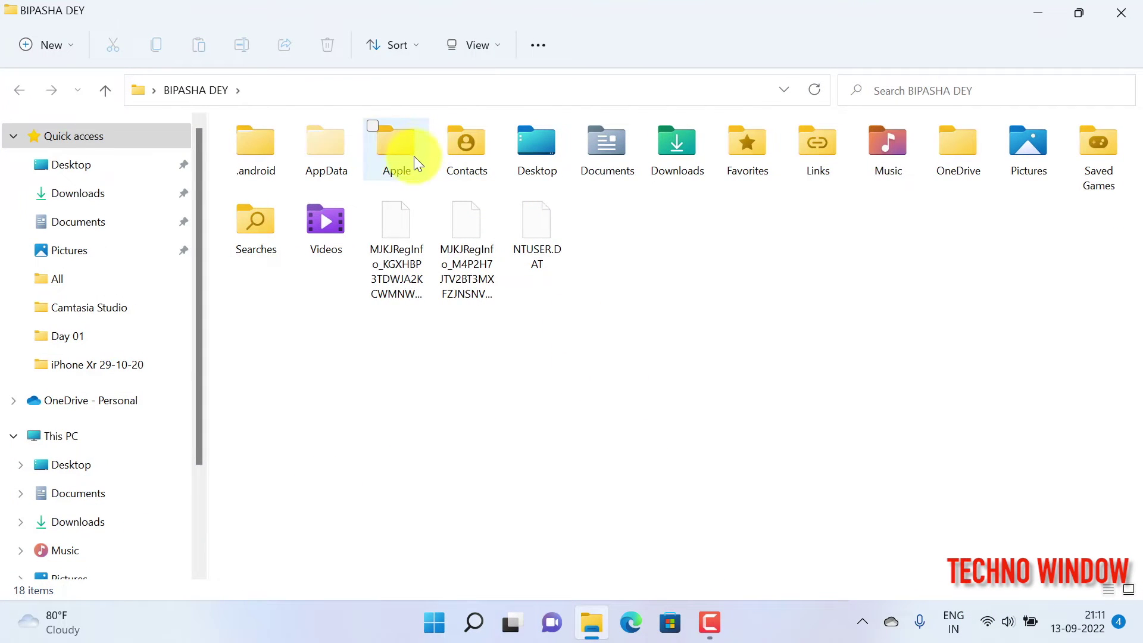
Drill into Apple, then MobileSync, then Backup inside the profile folder.
{"action": "mouse_move", "coordinate": [412, 153]}
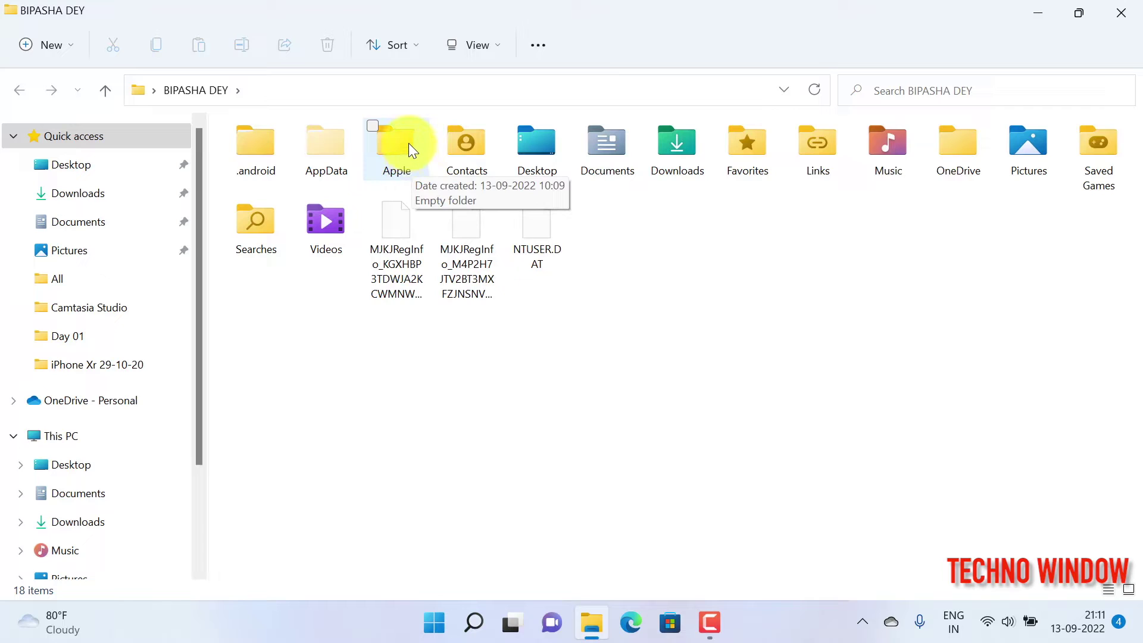
{"action": "double_click", "coordinate": [408, 143]}
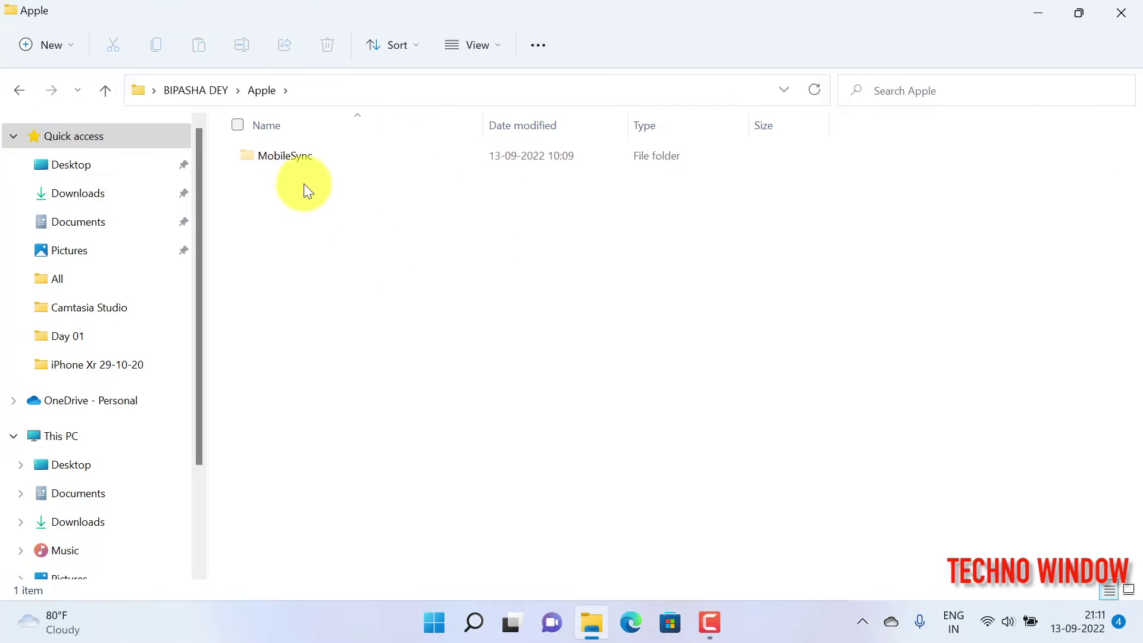
{"action": "double_click", "coordinate": [340, 156]}
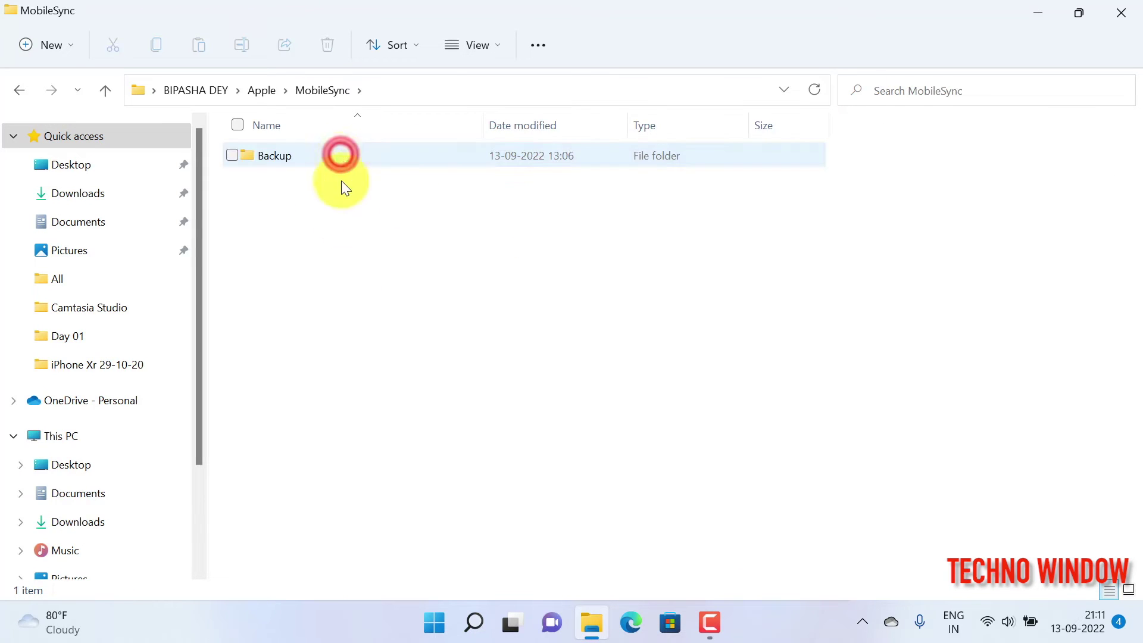
{"action": "double_click", "coordinate": [340, 155]}
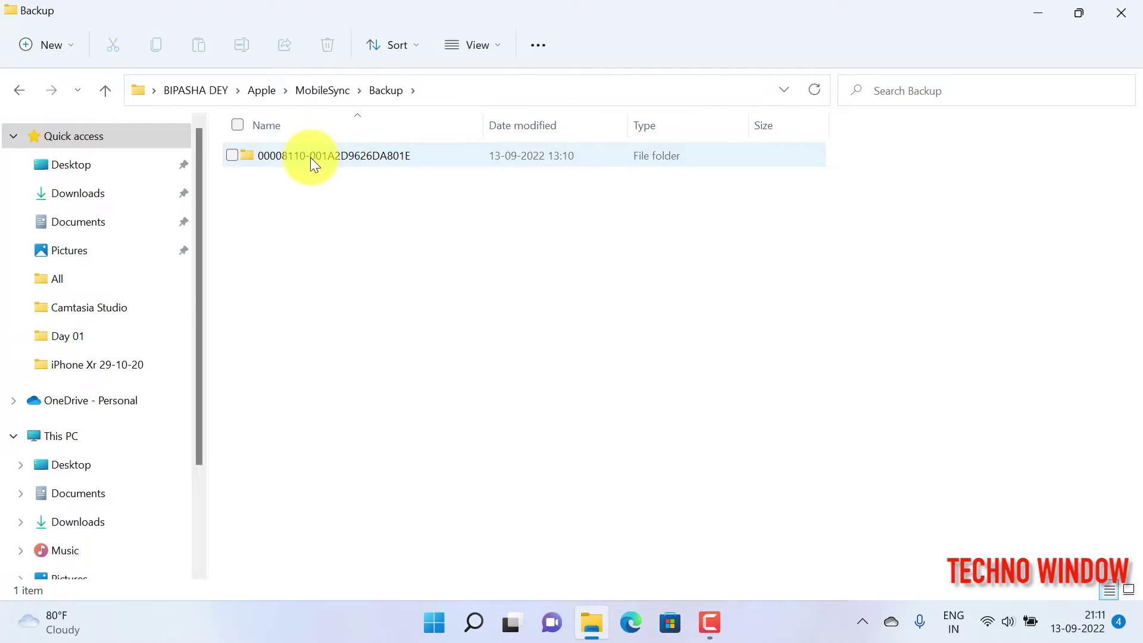
Select the 5.23 GB iPhone backup folder and bring up its context menu.
{"action": "mouse_move", "coordinate": [378, 156]}
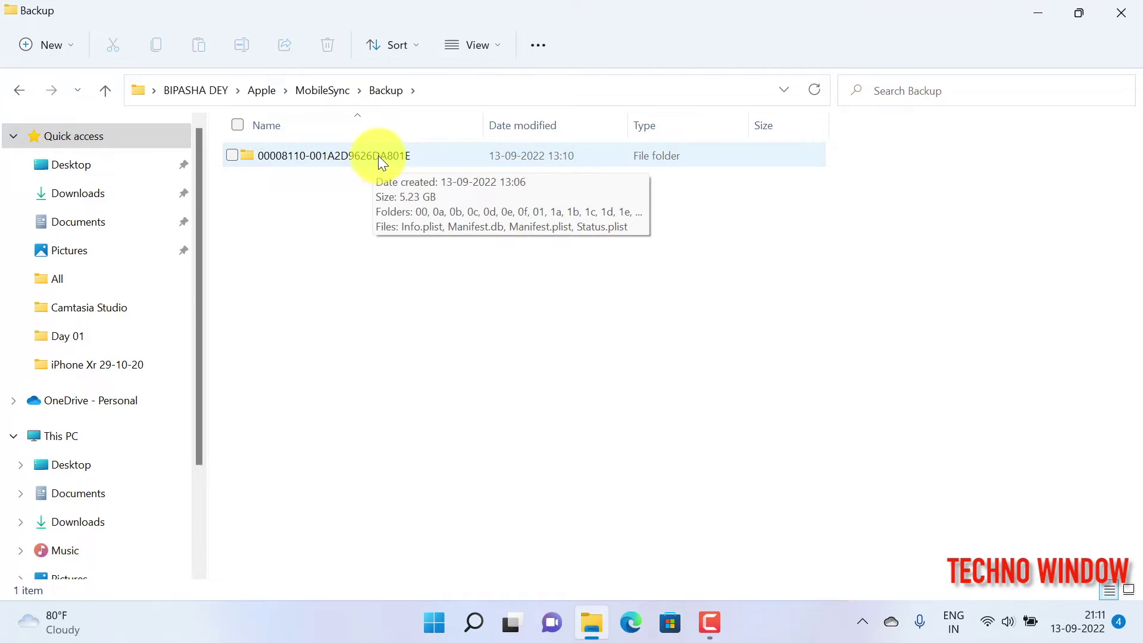
{"action": "left_click", "coordinate": [378, 153]}
{"action": "right_click", "coordinate": [377, 153]}
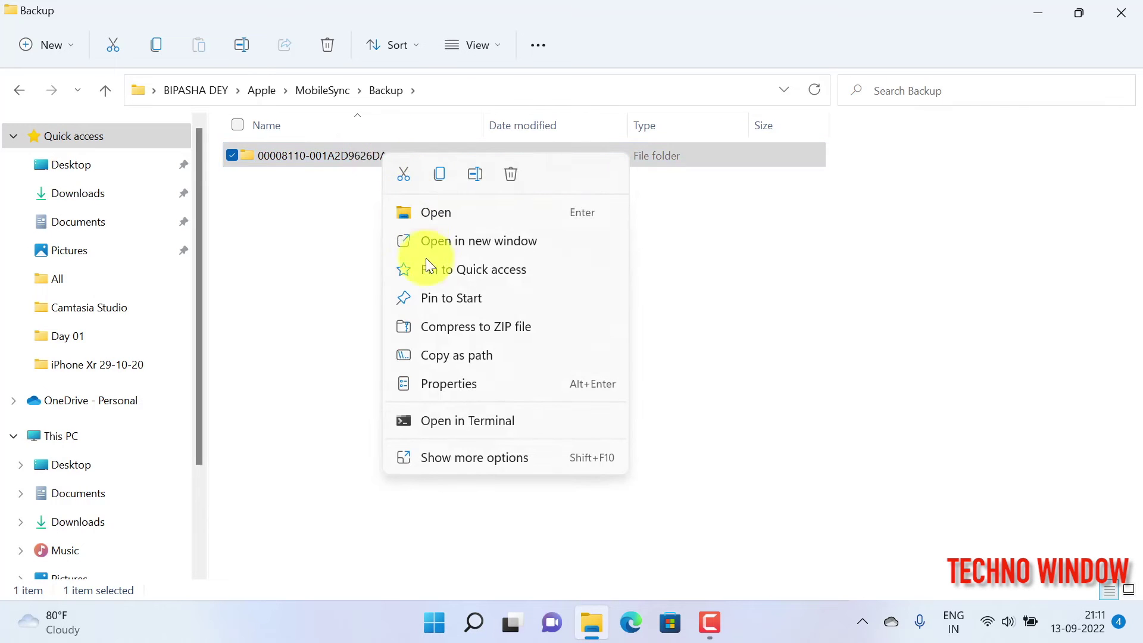
Check the backup folder's Properties (5.23 GB), then reselect it and bring up its context menu.
{"action": "left_click", "coordinate": [440, 383]}
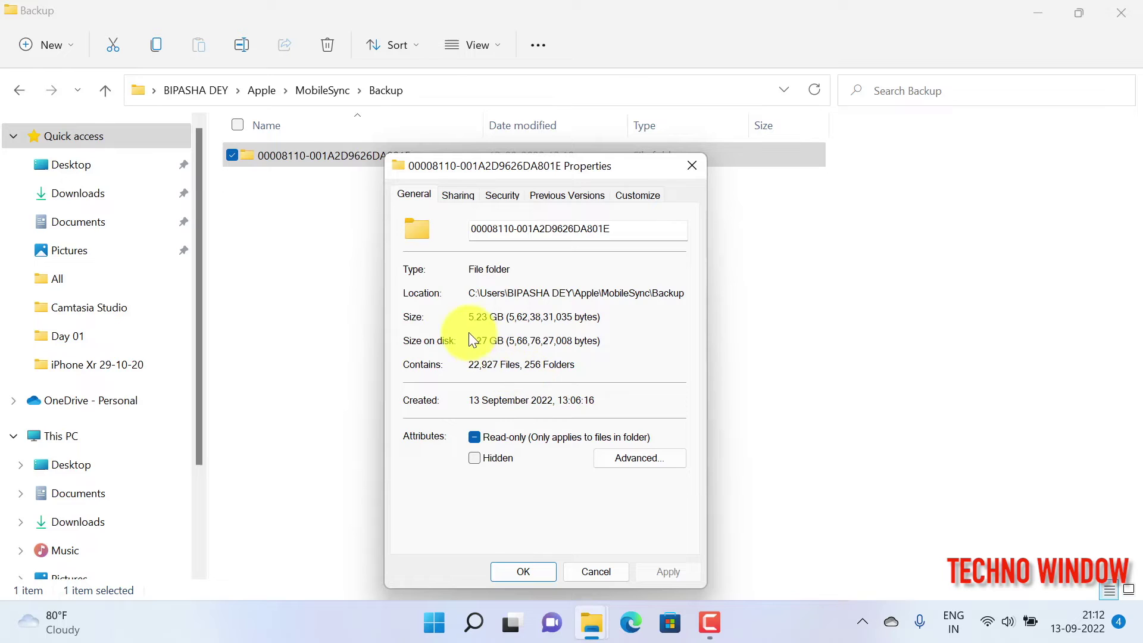
{"action": "left_click", "coordinate": [692, 166]}
{"action": "left_click", "coordinate": [597, 203]}
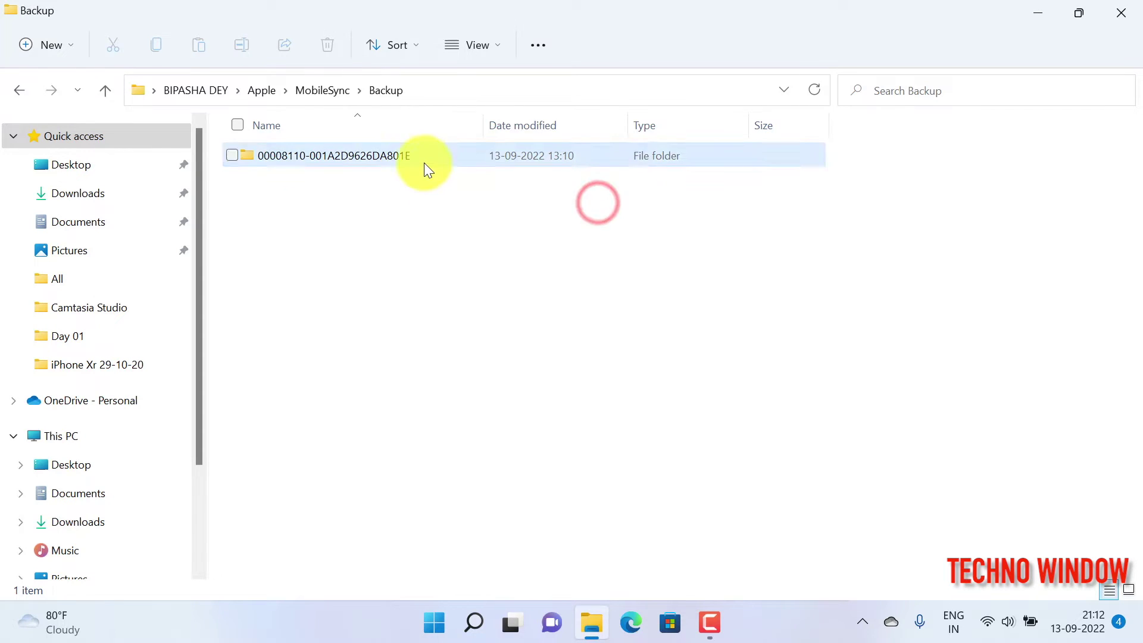
{"action": "left_click", "coordinate": [387, 158]}
{"action": "right_click", "coordinate": [389, 155]}
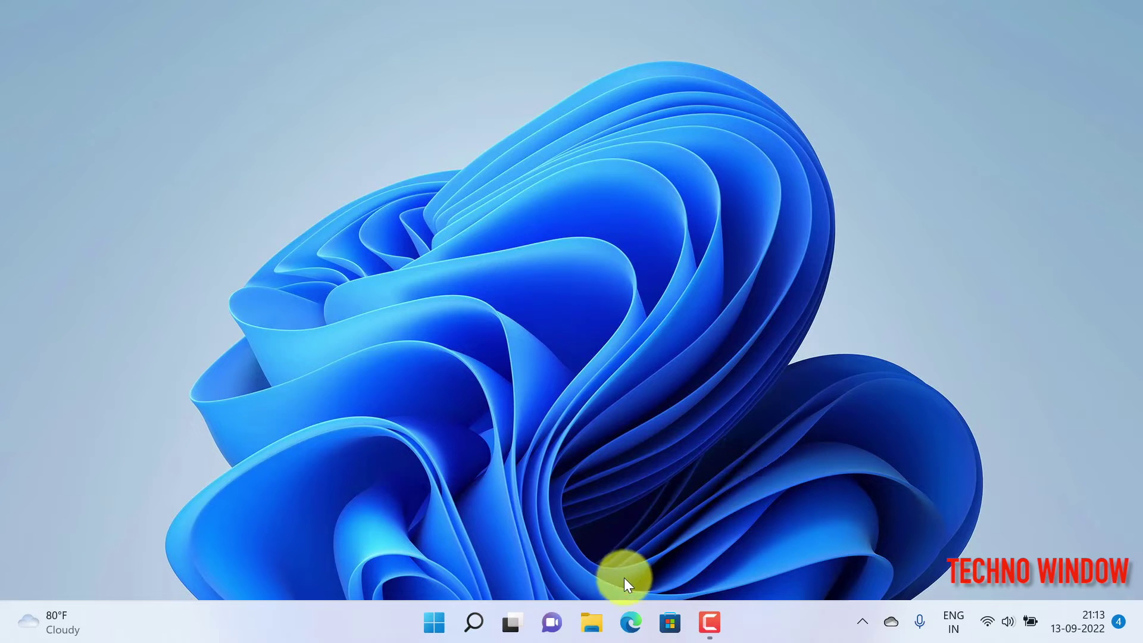
Launch File Explorer from the taskbar, opening at Quick access.
{"action": "left_click", "coordinate": [593, 620]}
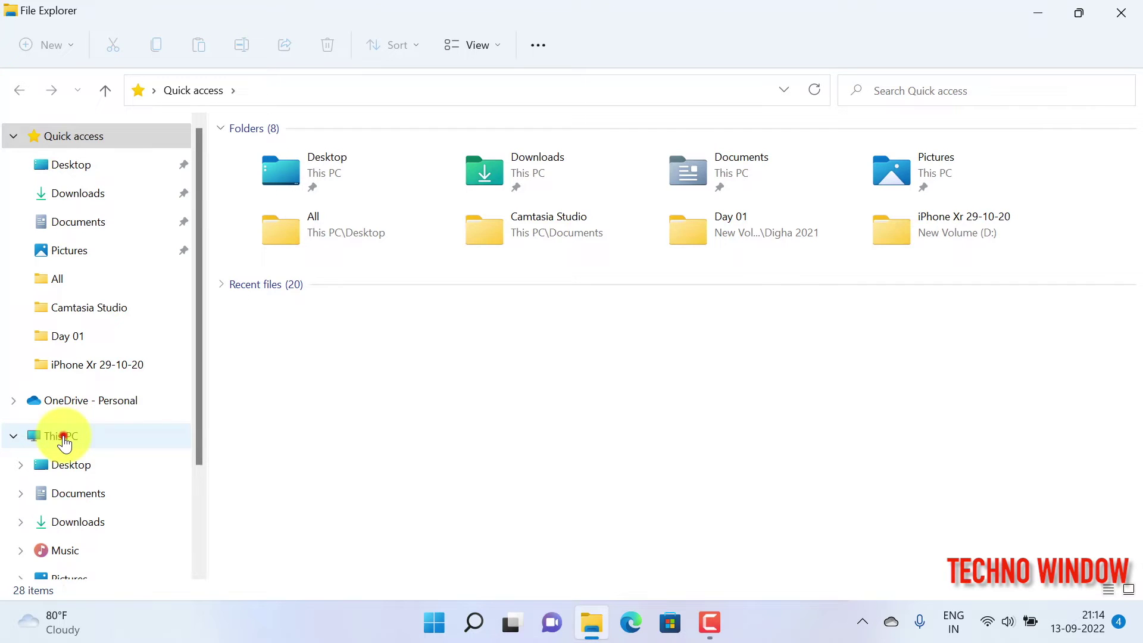
Browse This PC > Windows (C:) > Users to list the user account folders.
{"action": "left_click", "coordinate": [62, 436]}
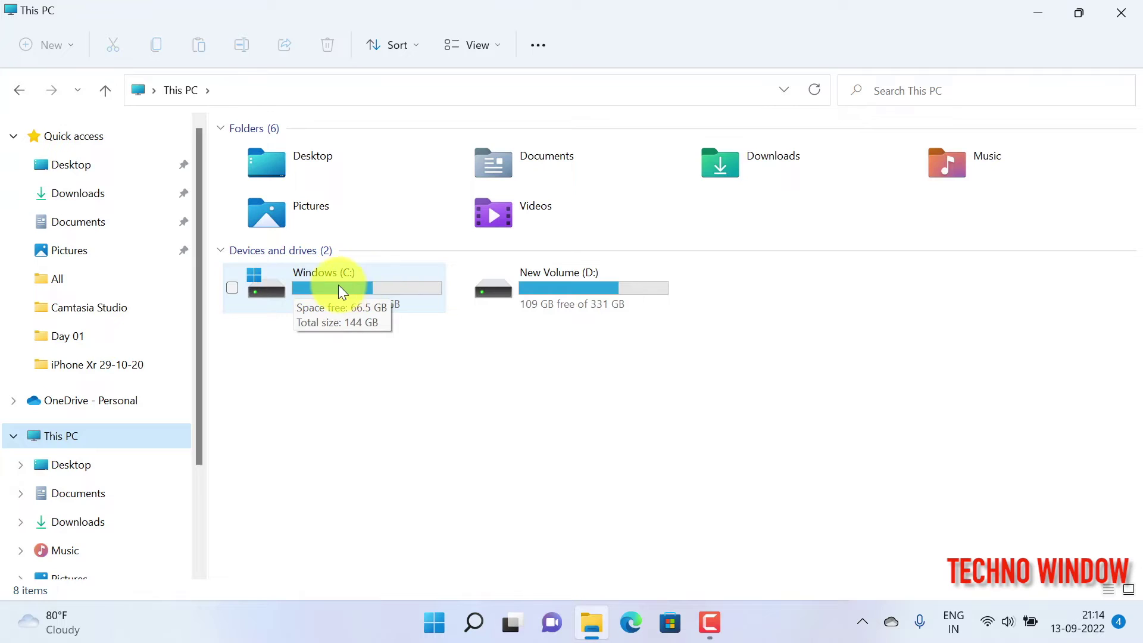
{"action": "double_click", "coordinate": [338, 285]}
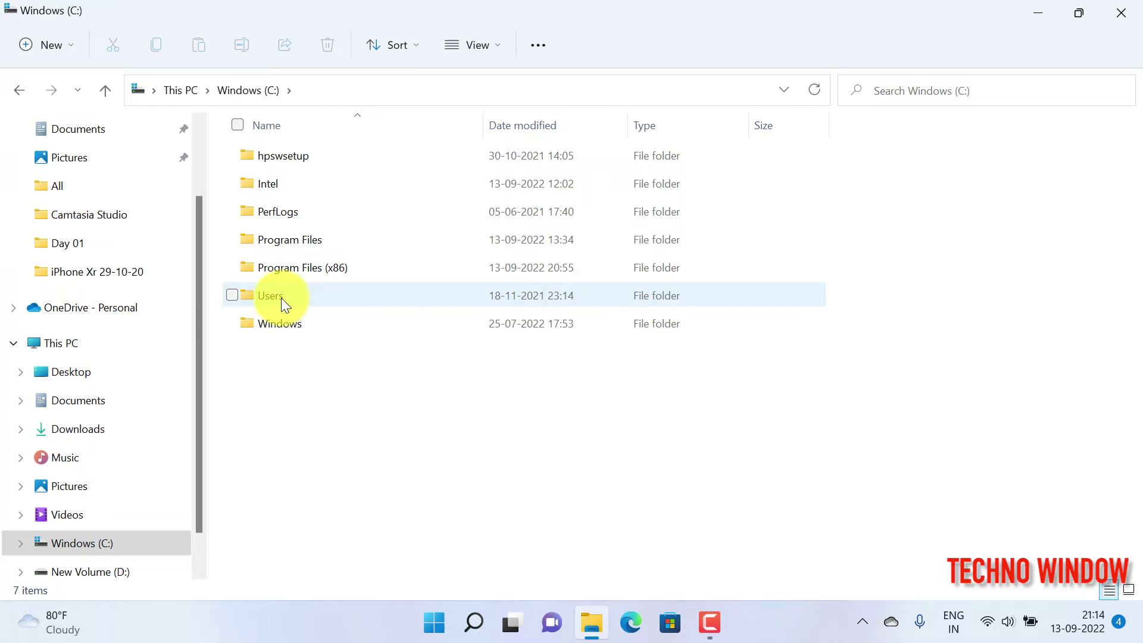
{"action": "double_click", "coordinate": [328, 296]}
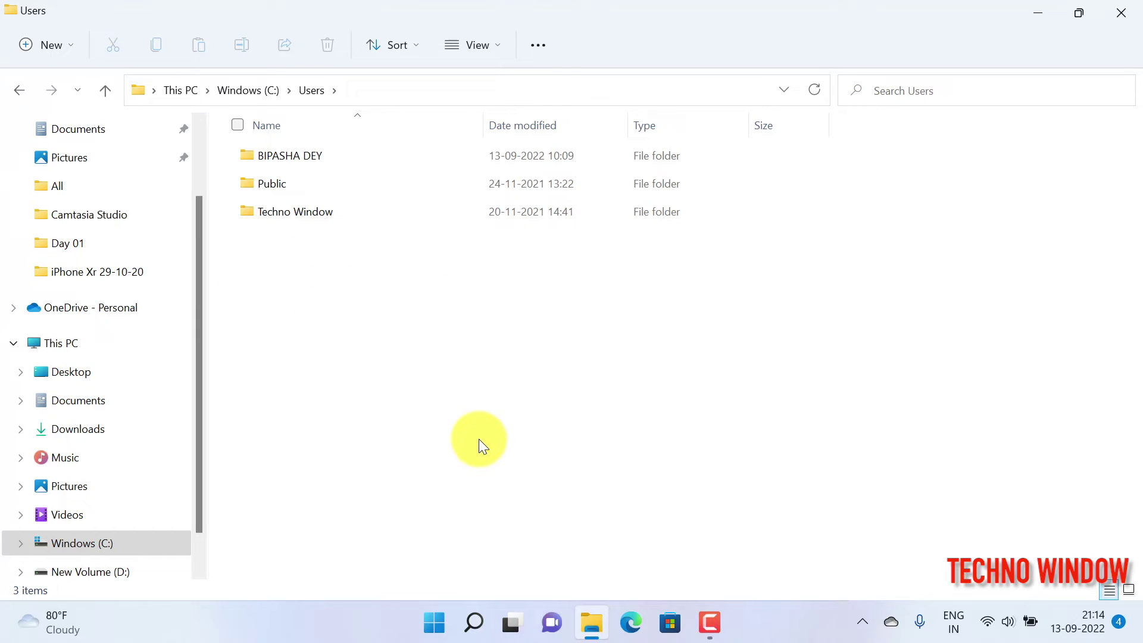
Through See more > Options, turn on 'Show hidden files, folders, and drives' and apply it.
{"action": "left_click", "coordinate": [540, 46]}
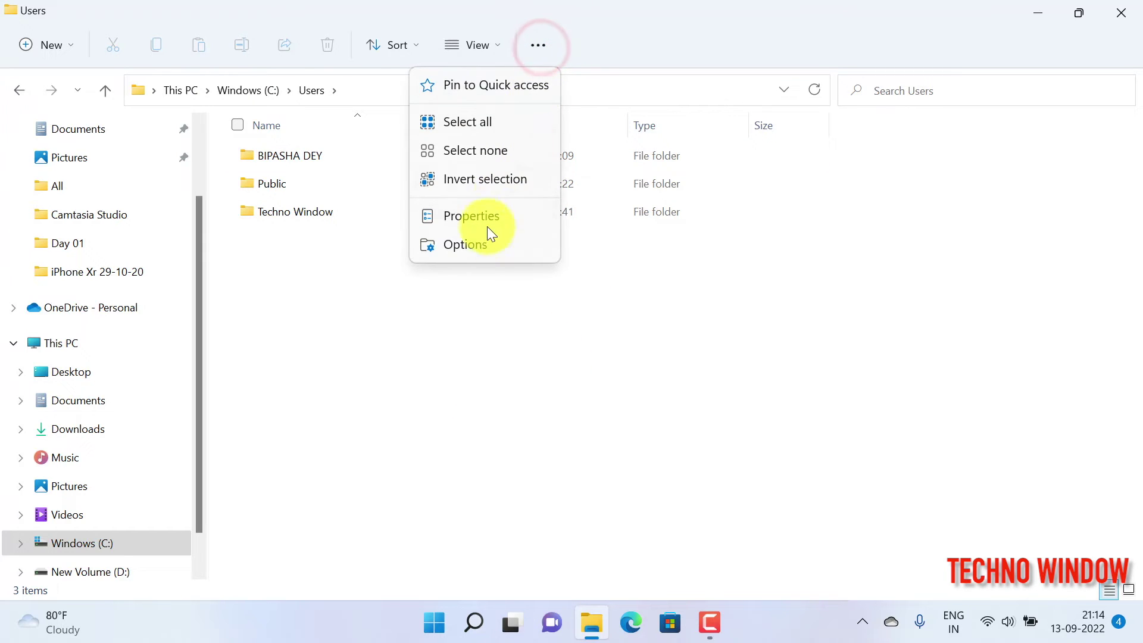
{"action": "left_click", "coordinate": [488, 244]}
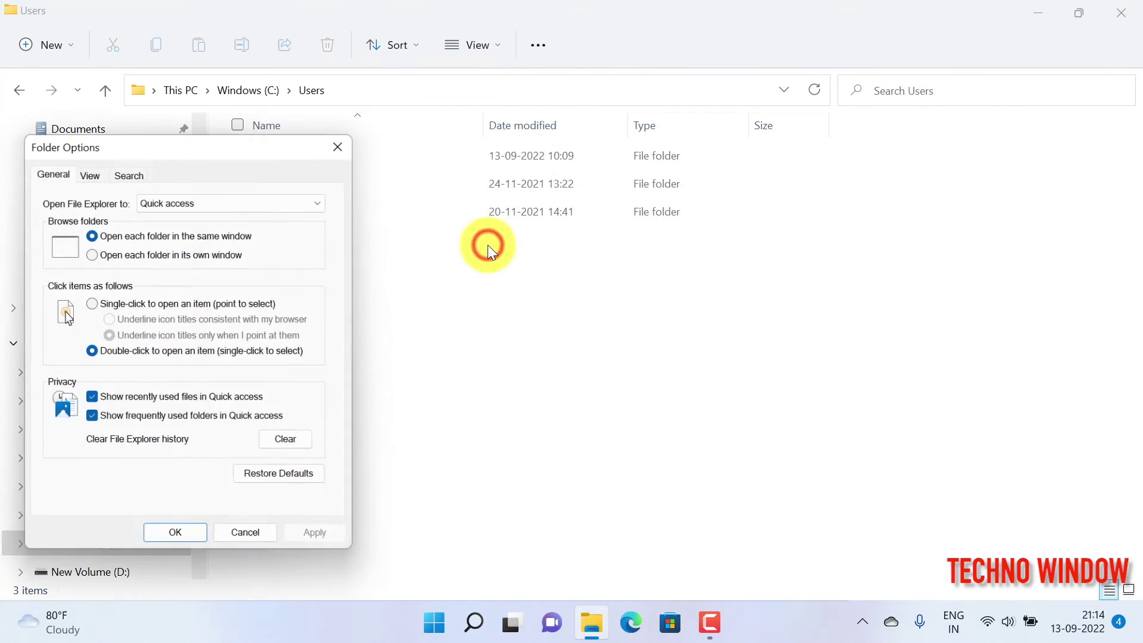
{"action": "left_click_drag", "start_coordinate": [267, 154], "coordinate": [662, 129]}
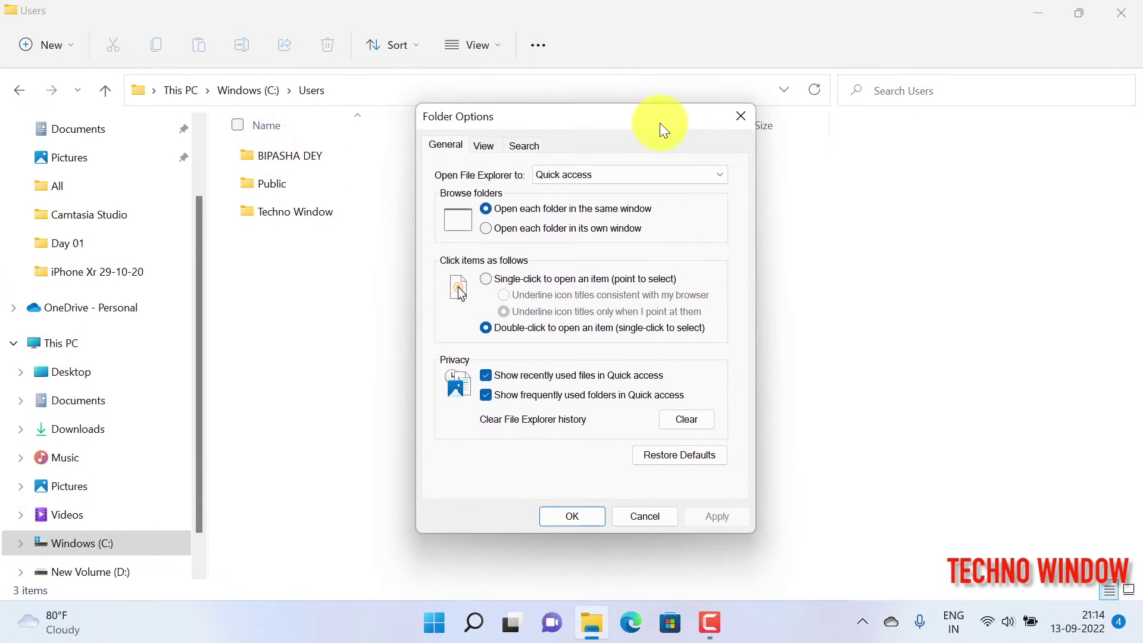
{"action": "left_click", "coordinate": [489, 148]}
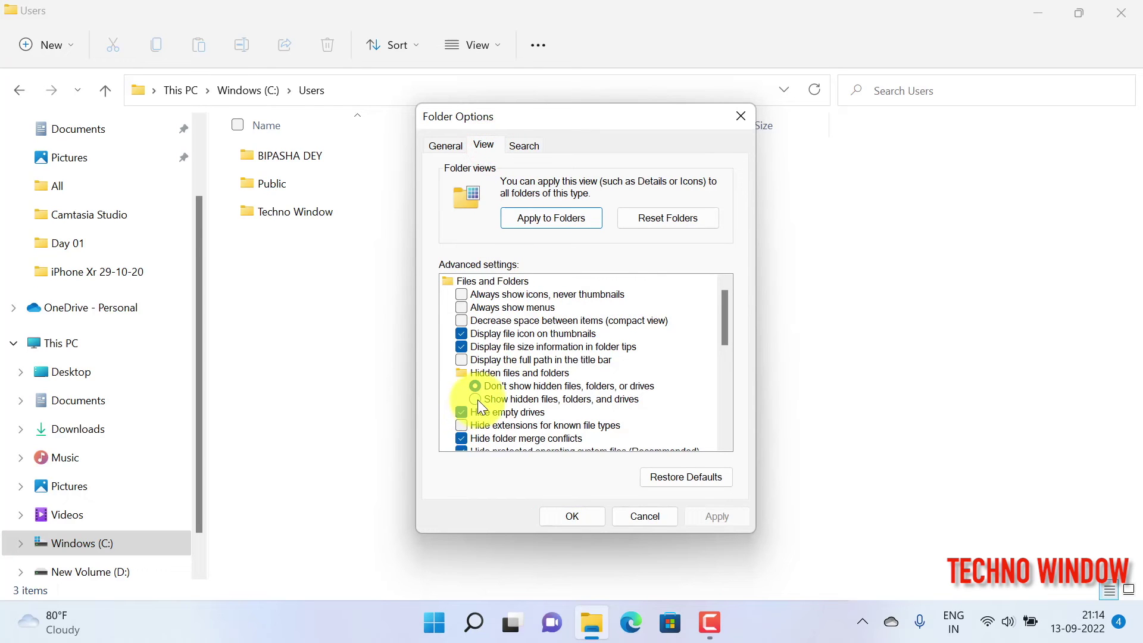
{"action": "left_click", "coordinate": [564, 396]}
{"action": "left_click", "coordinate": [708, 520]}
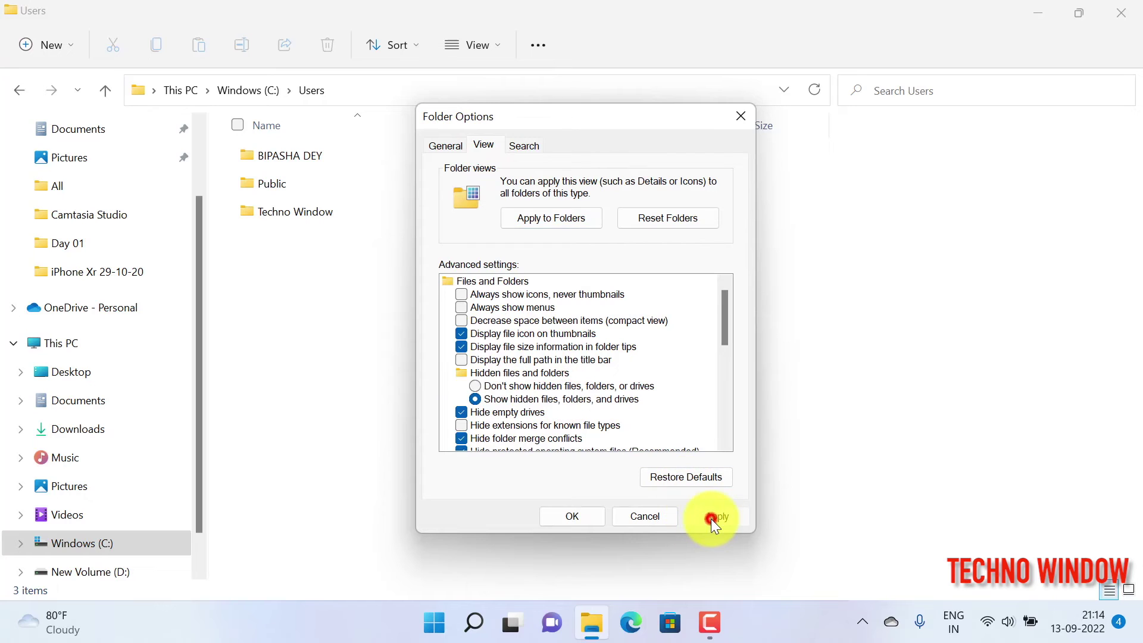
{"action": "left_click", "coordinate": [561, 517]}
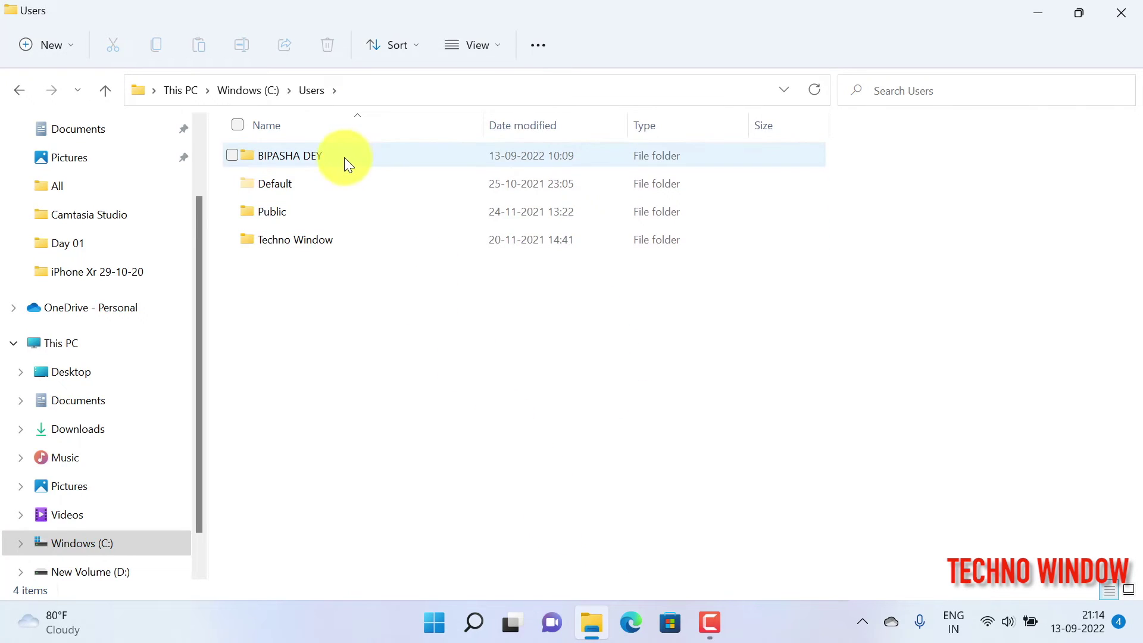
Go from the user folder through AppData, Roaming, Apple Computer and MobileSync into Backup.
{"action": "double_click", "coordinate": [381, 153]}
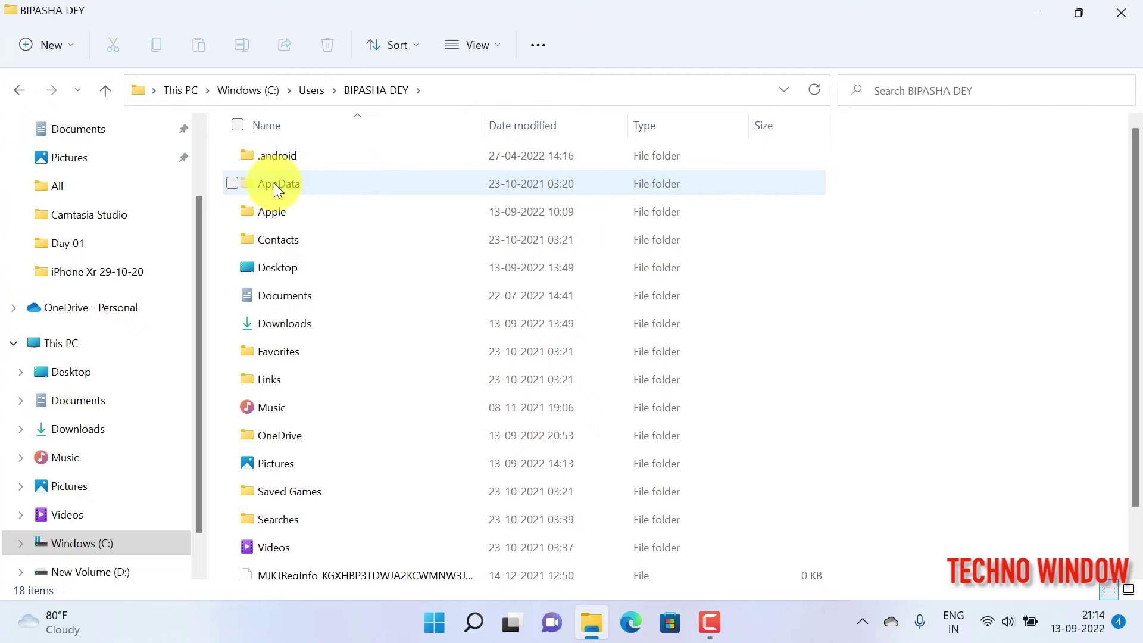
{"action": "double_click", "coordinate": [359, 186]}
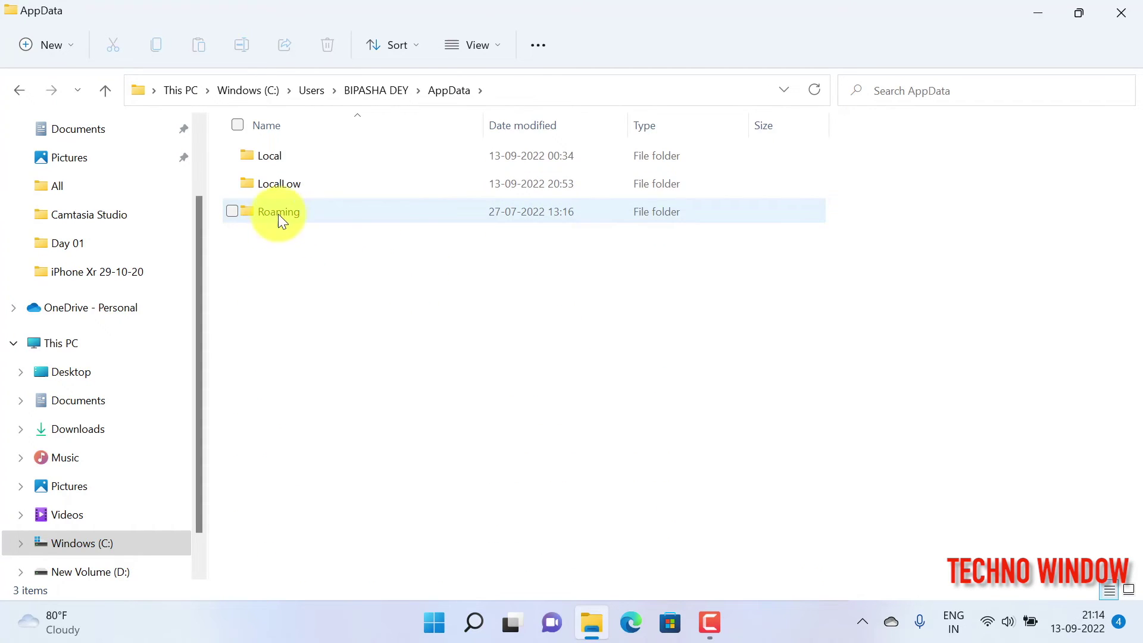
{"action": "double_click", "coordinate": [481, 210]}
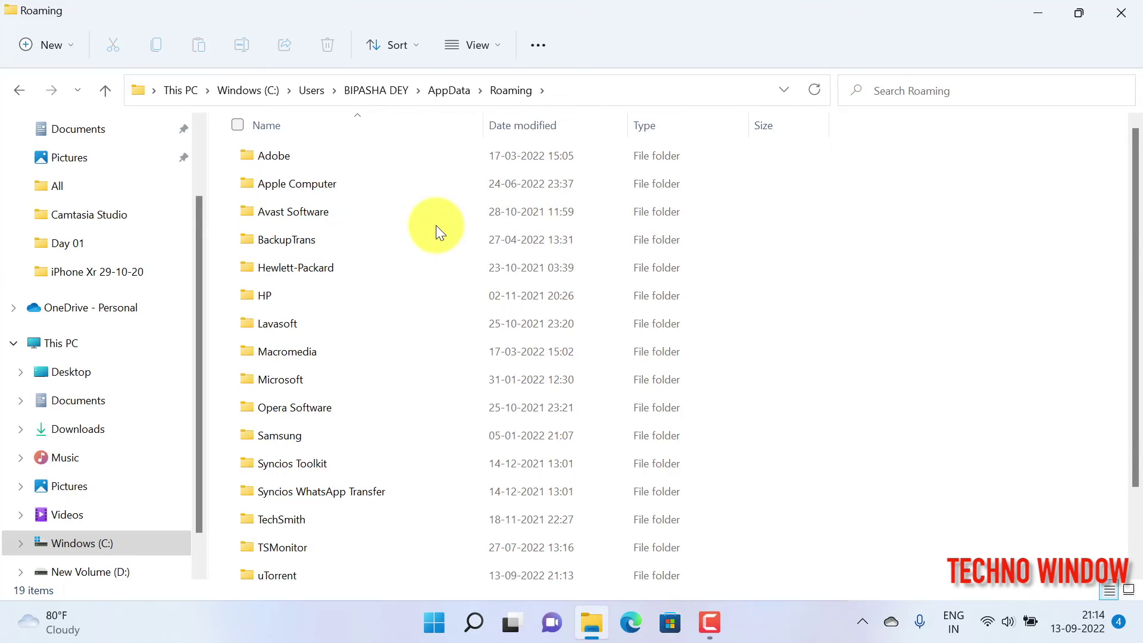
{"action": "double_click", "coordinate": [366, 187]}
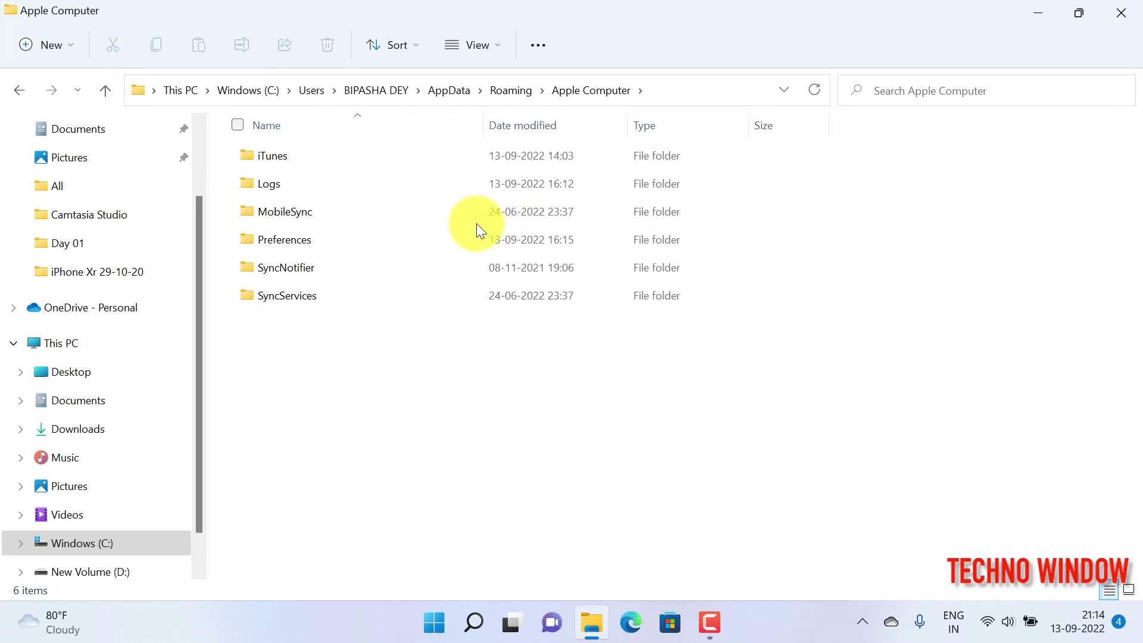
{"action": "double_click", "coordinate": [508, 210]}
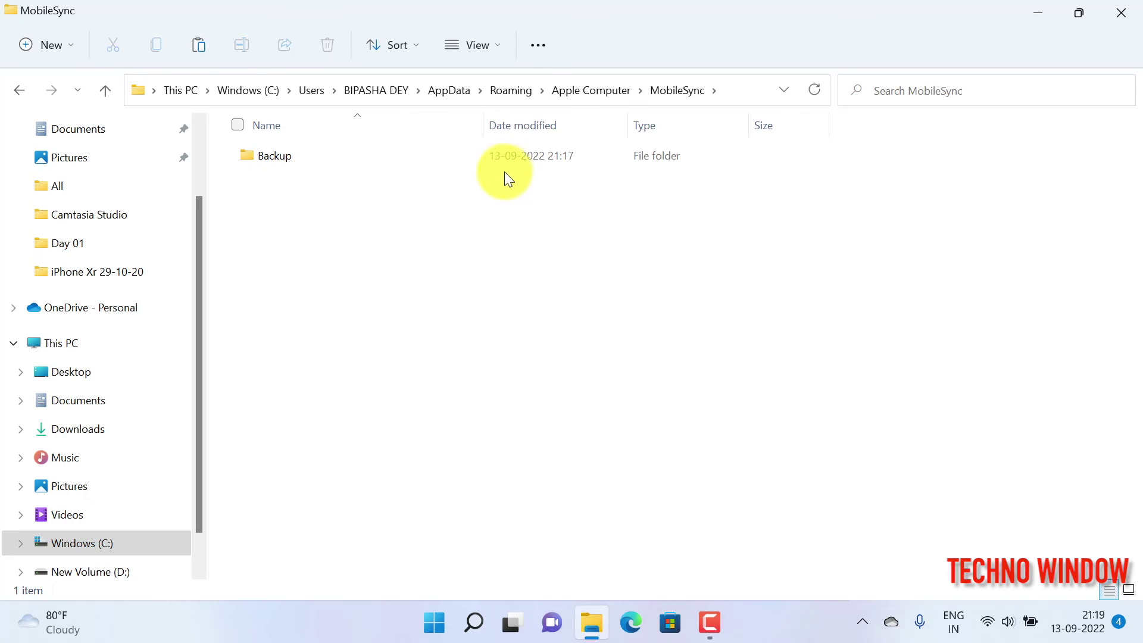
{"action": "double_click", "coordinate": [507, 157]}
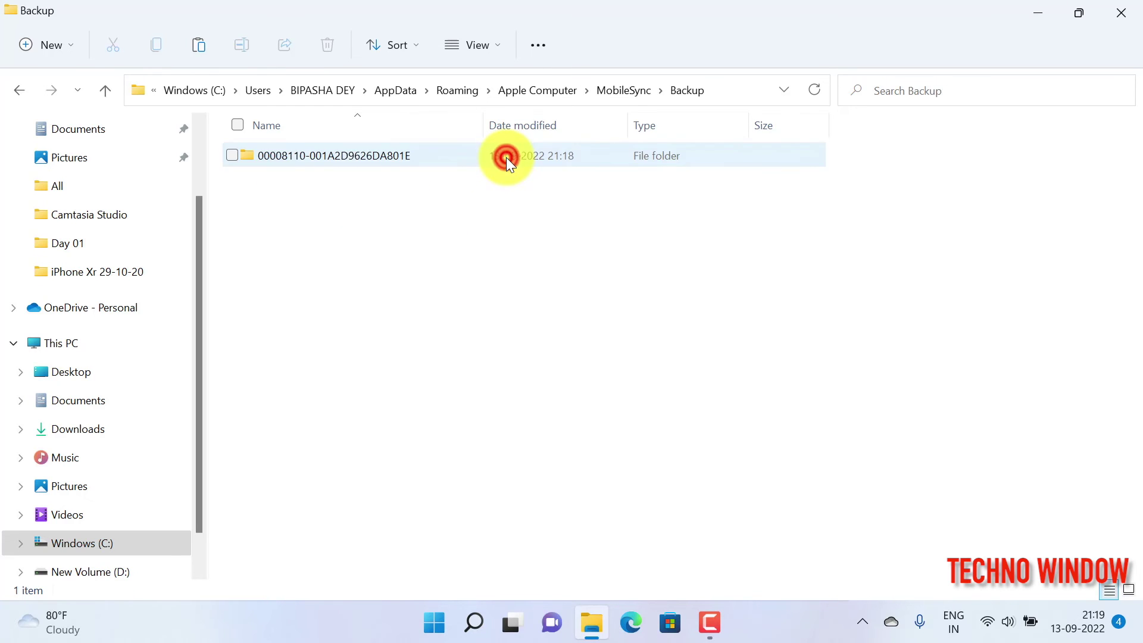
{"action": "left_click", "coordinate": [439, 163]}
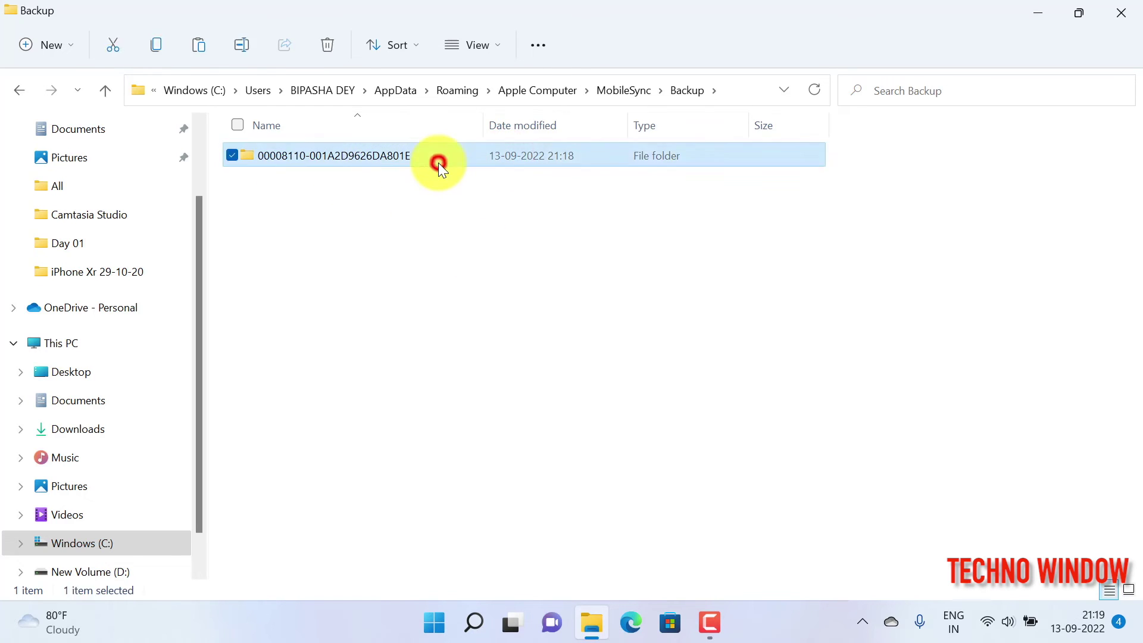
{"action": "right_click", "coordinate": [390, 152]}
{"action": "left_click", "coordinate": [555, 177]}
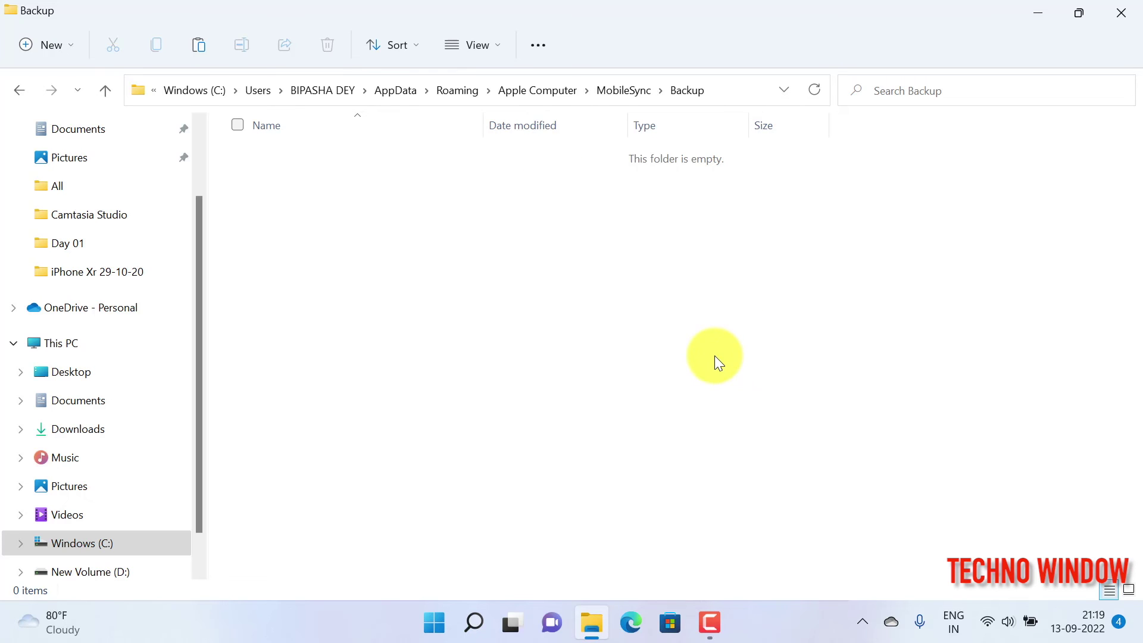
{"action": "left_click", "coordinate": [539, 44]}
Switch Folder Options to 'Don't show hidden files, folders, or drives', then close File Explorer.
{"action": "left_click", "coordinate": [495, 281]}
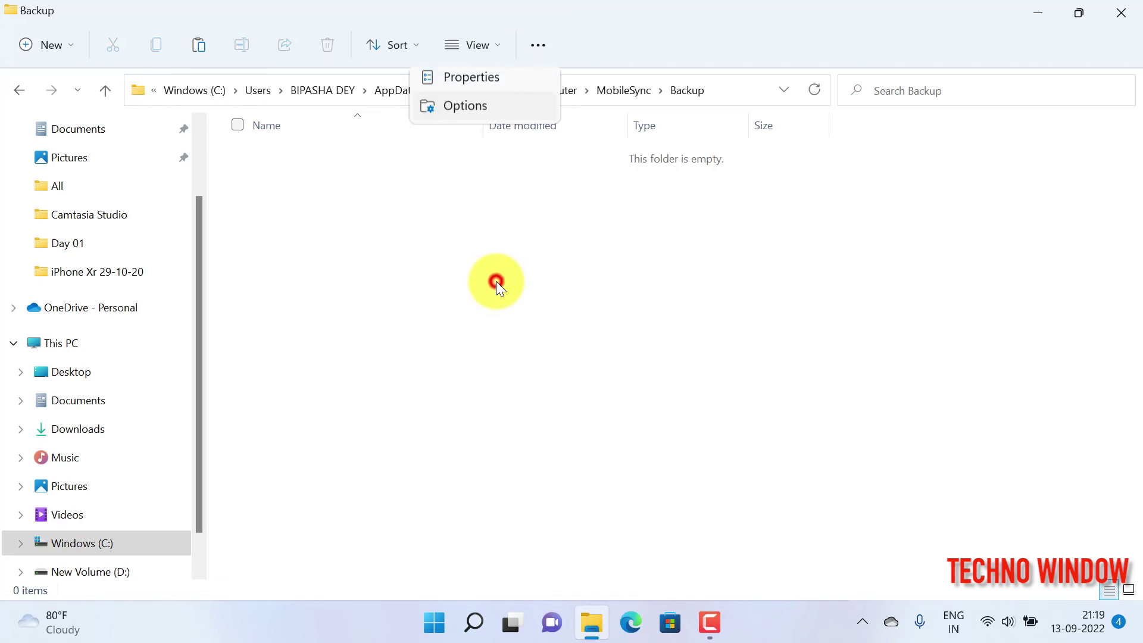
{"action": "left_click_drag", "start_coordinate": [189, 129], "coordinate": [570, 132]}
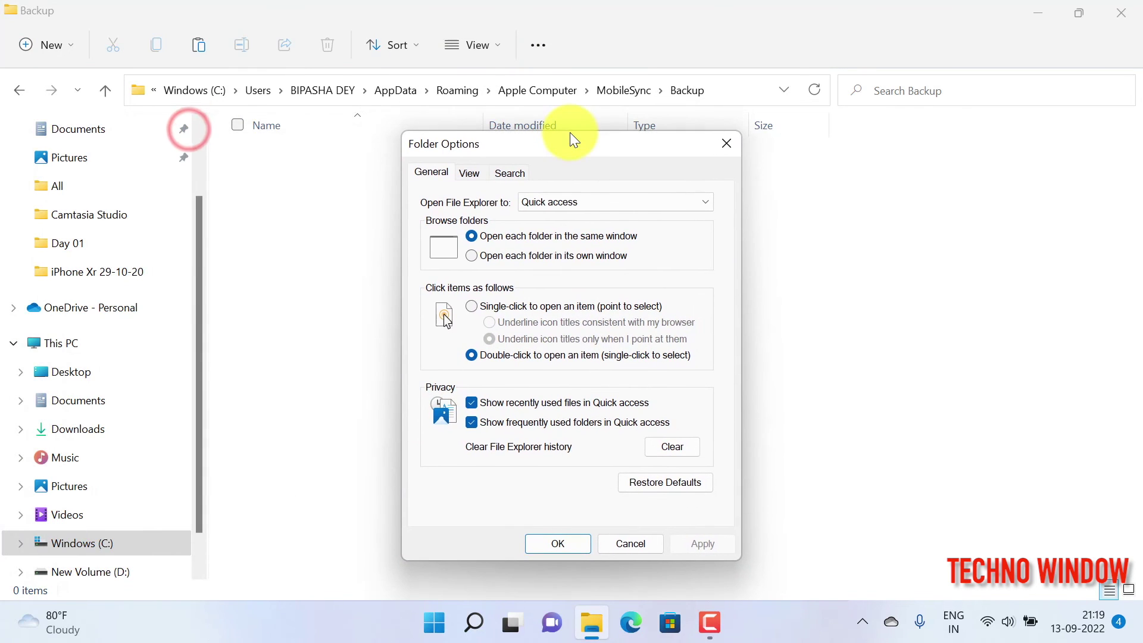
{"action": "left_click", "coordinate": [472, 173]}
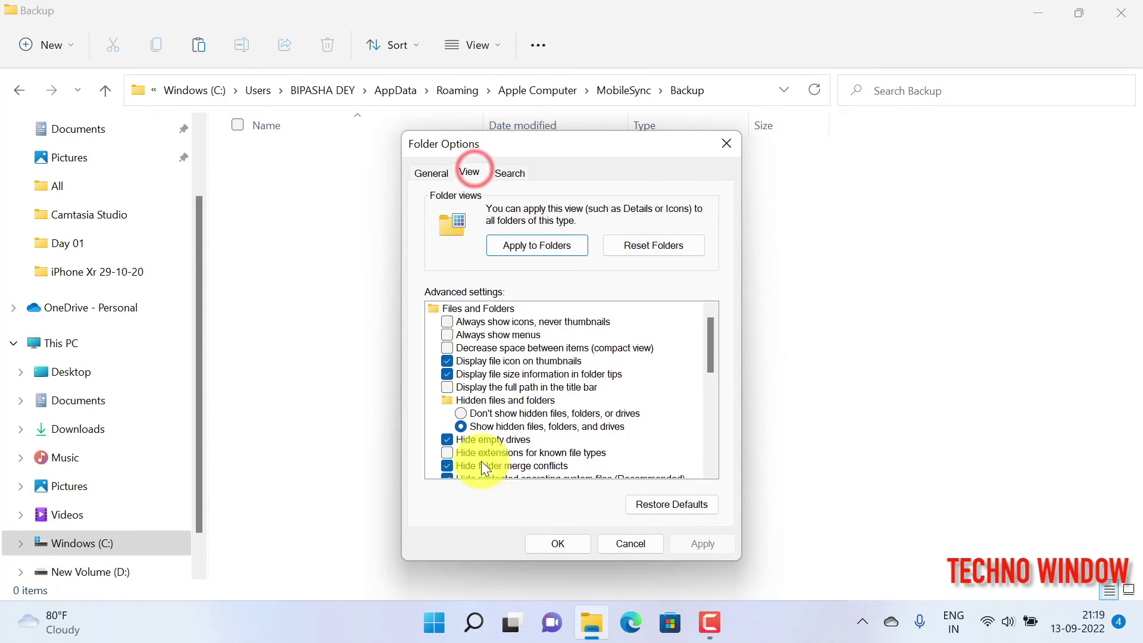
{"action": "left_click", "coordinate": [463, 412]}
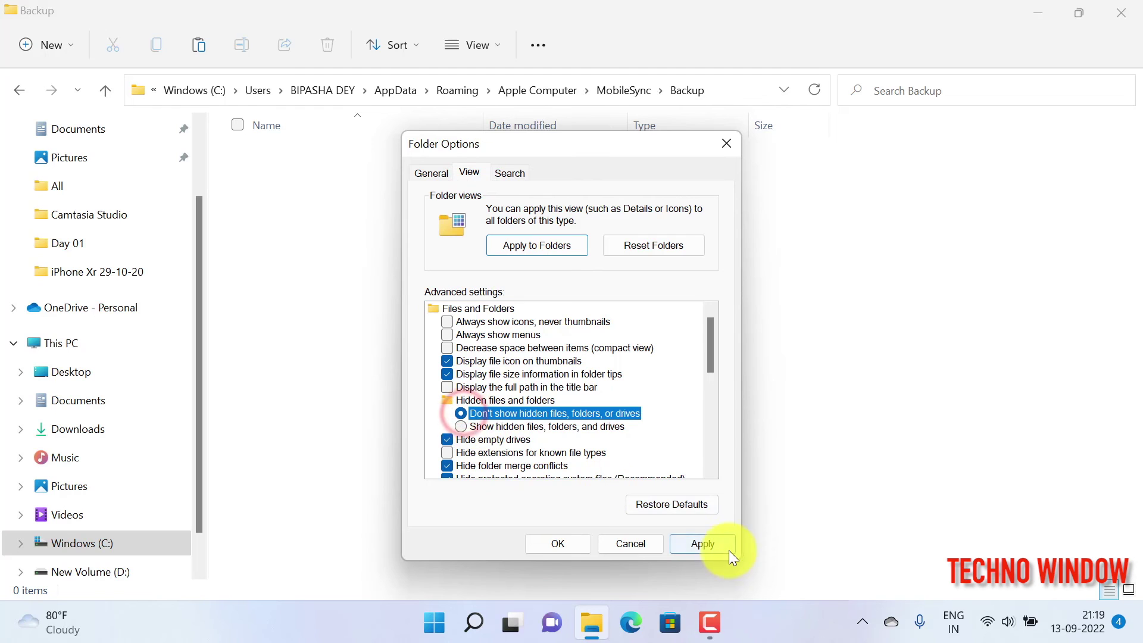
{"action": "left_click", "coordinate": [708, 544]}
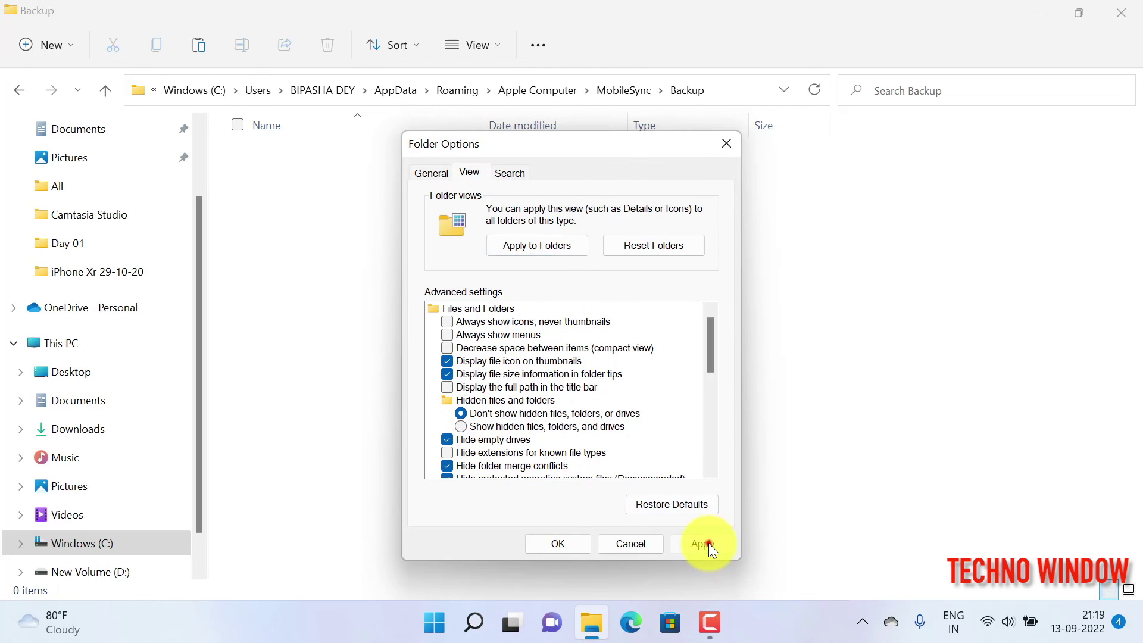
{"action": "left_click", "coordinate": [557, 543]}
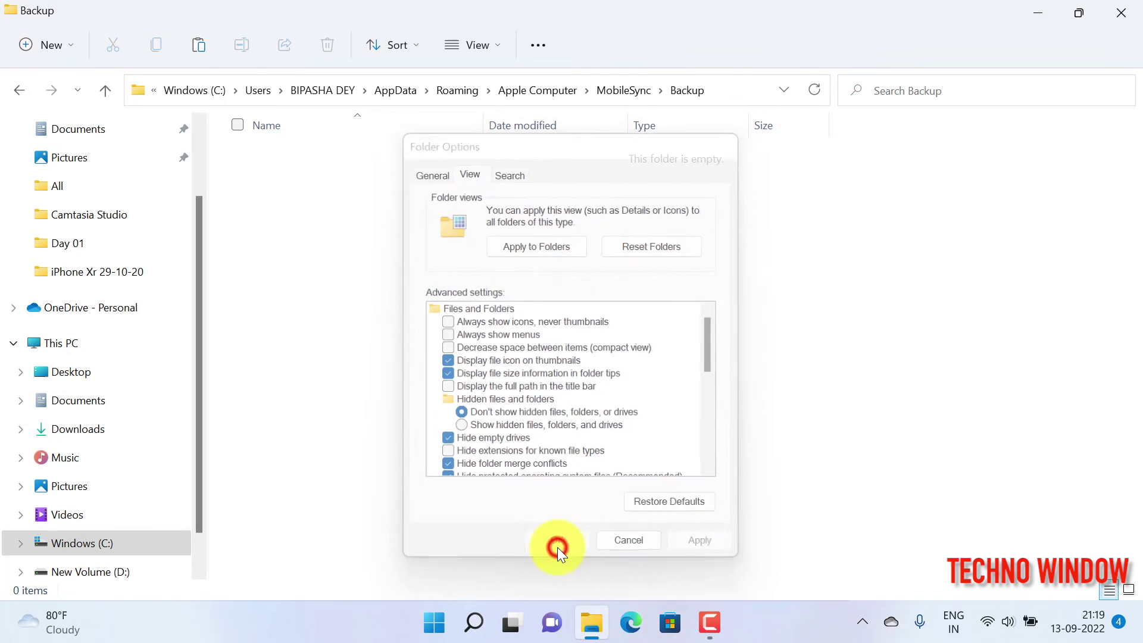
{"action": "left_click", "coordinate": [1120, 12]}
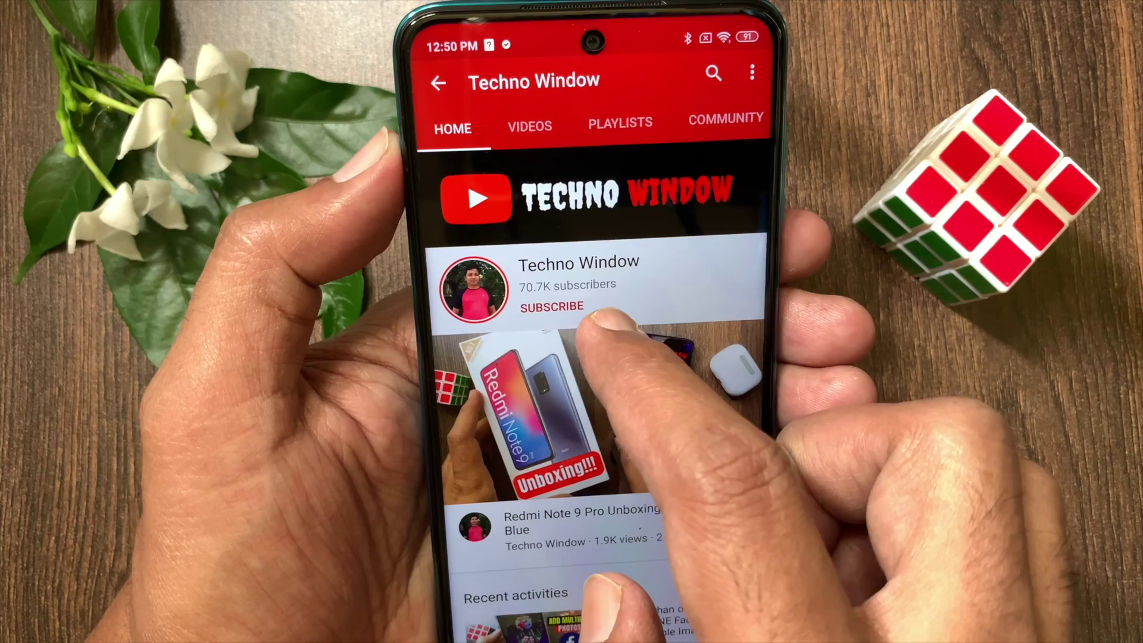
Subscribe to Techno Window on YouTube and set its notification bell to All.
{"action": "left_click", "coordinate": [551, 308]}
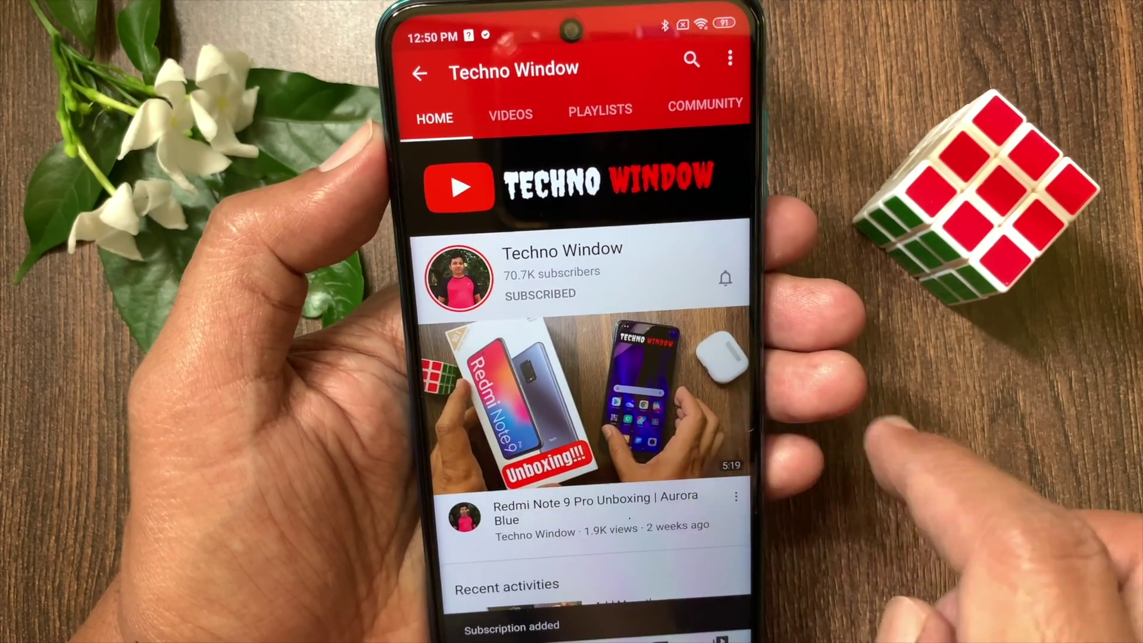
{"action": "left_click", "coordinate": [733, 287]}
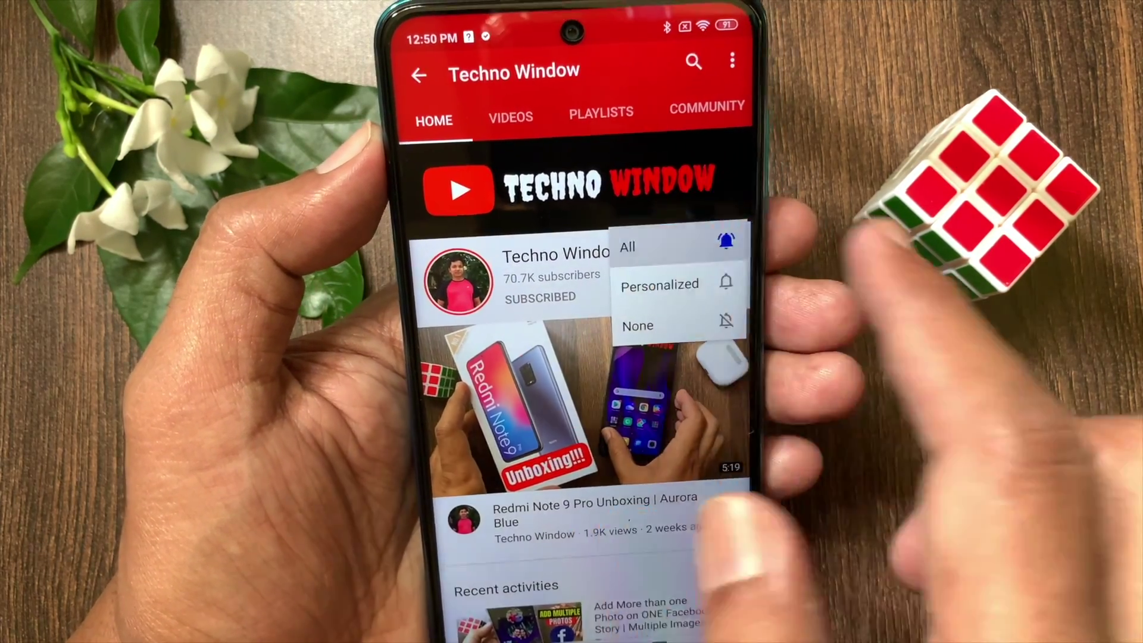
{"action": "left_click", "coordinate": [655, 247]}
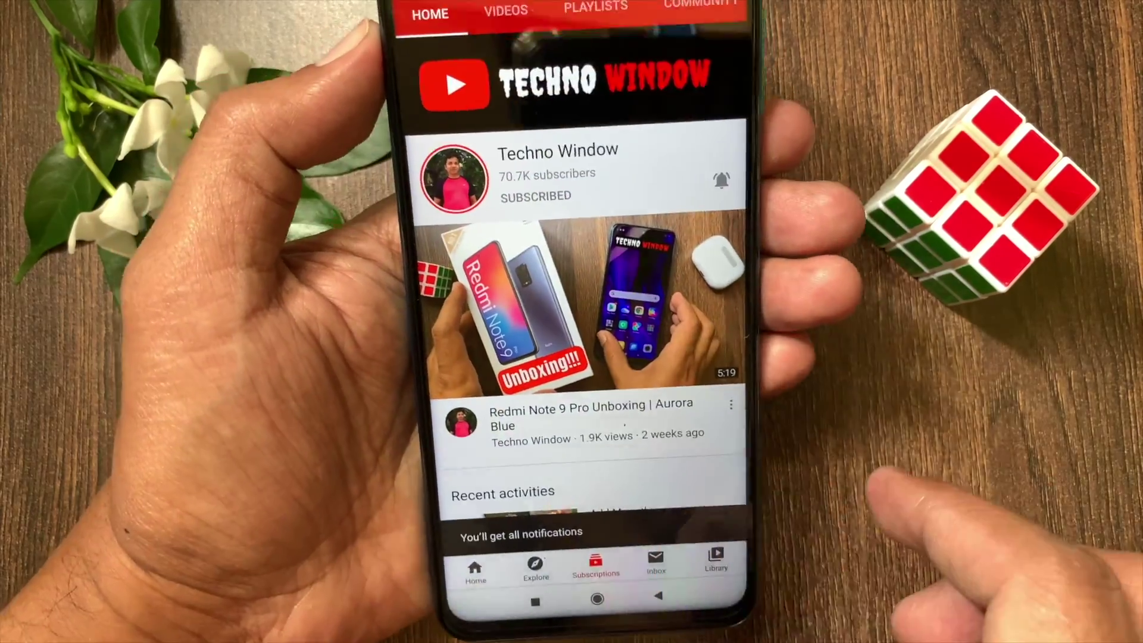